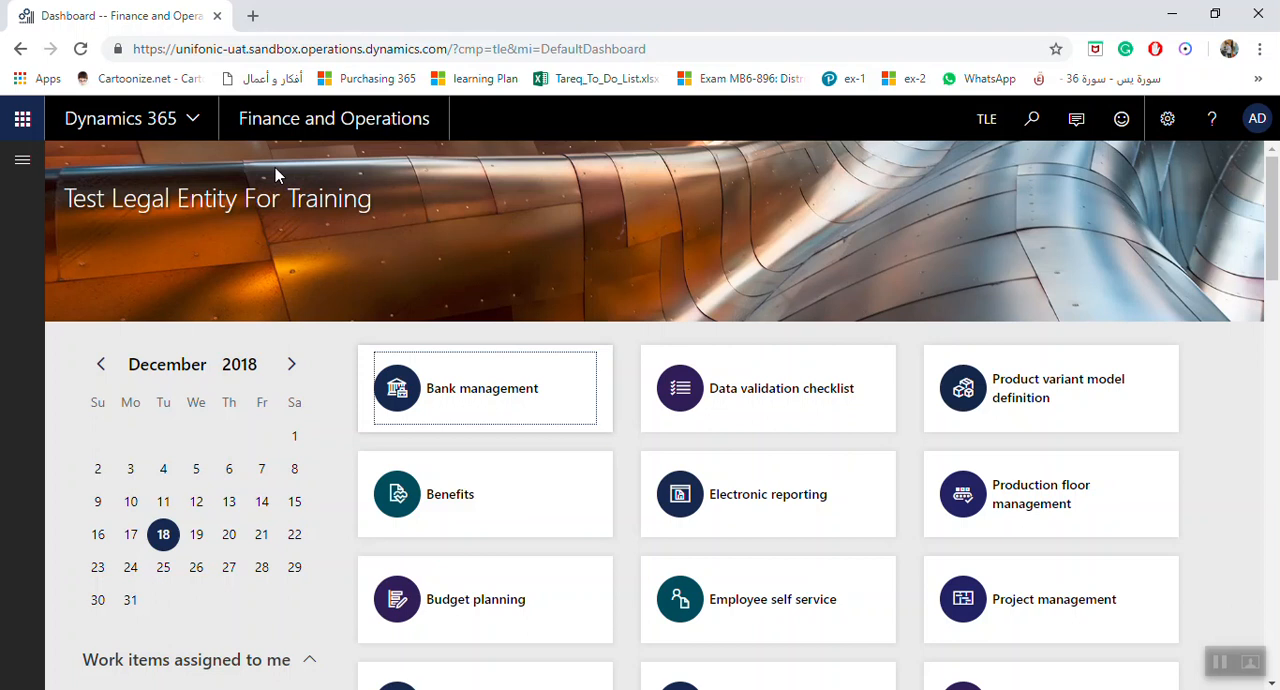
# Open the General journals page from the General ledger module's journal entries
pyautogui.click(19, 178)
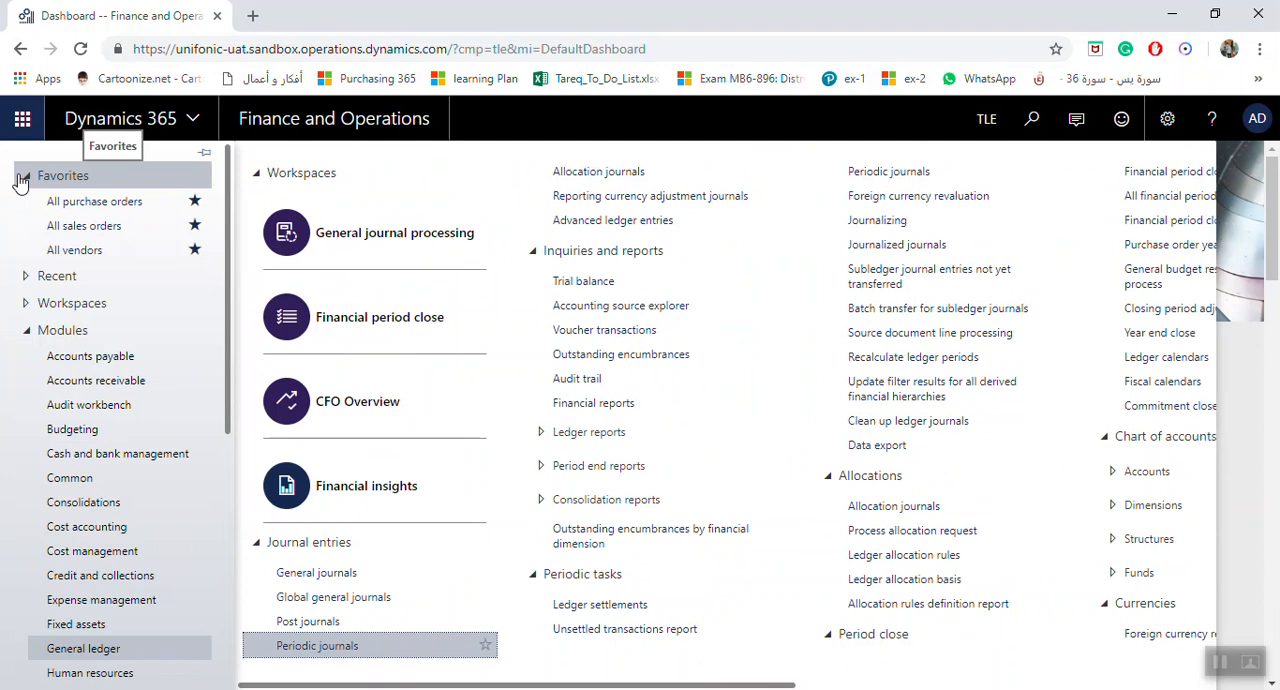
pyautogui.click(258, 542)
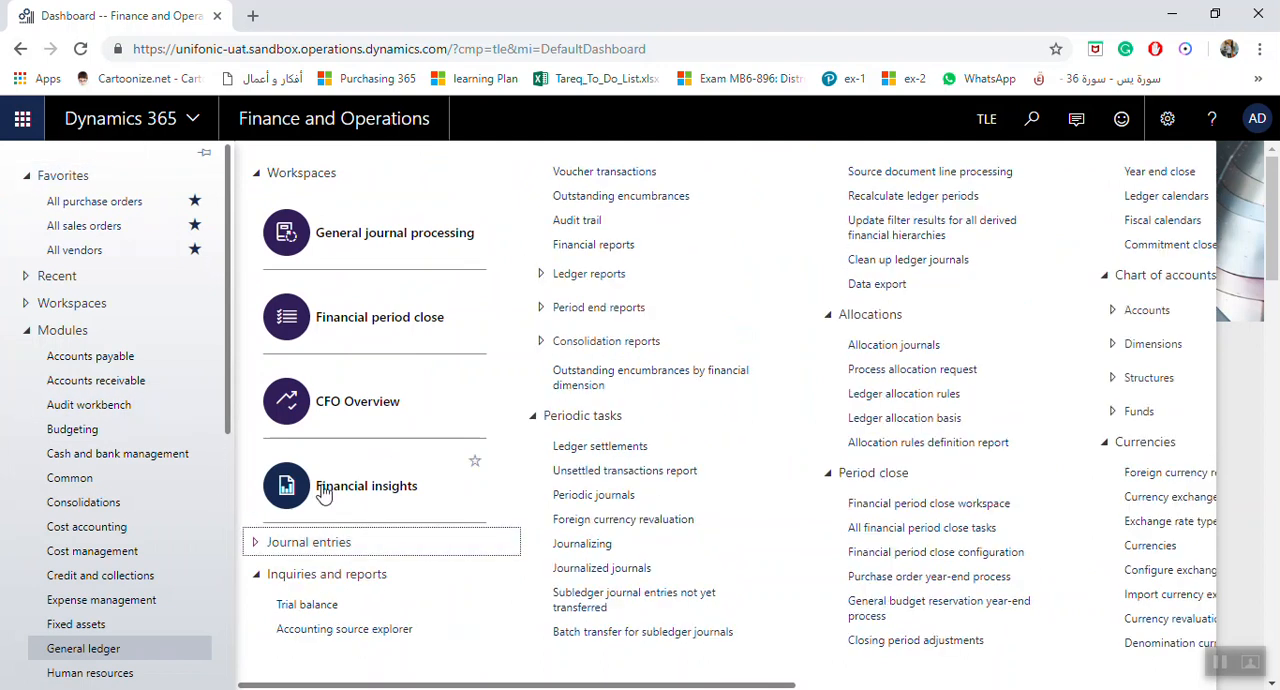
pyautogui.click(522, 421)
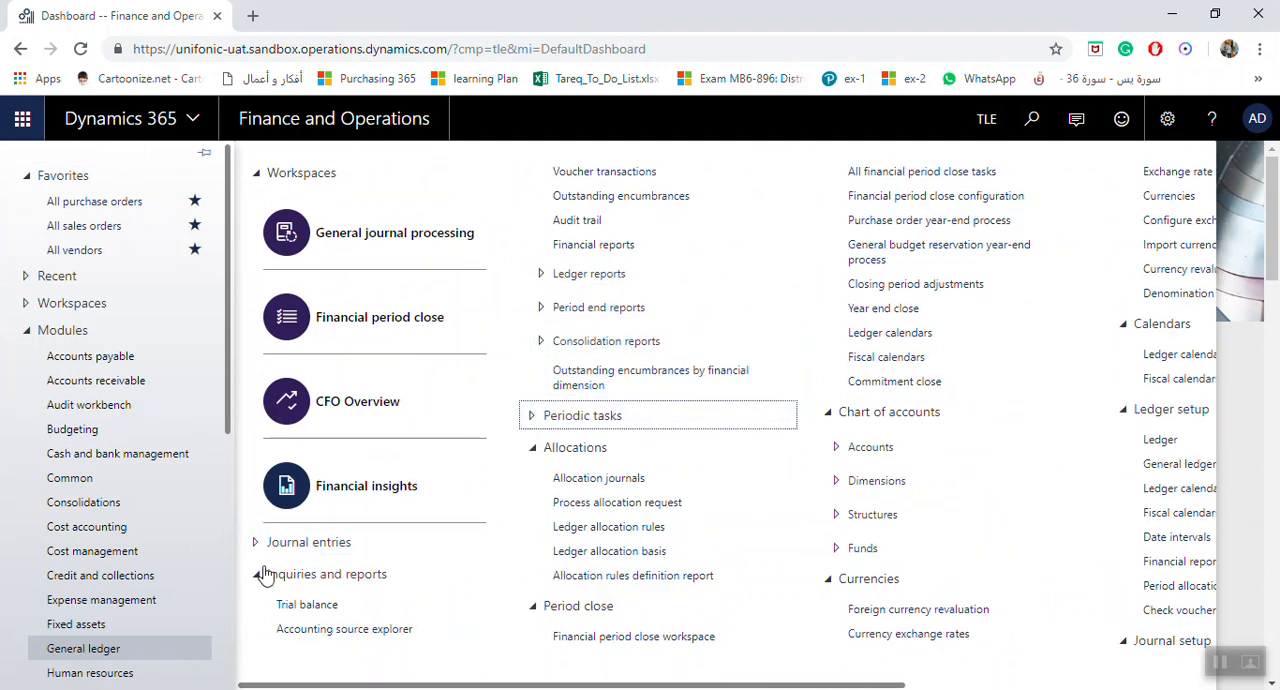
pyautogui.click(267, 575)
pyautogui.click(533, 300)
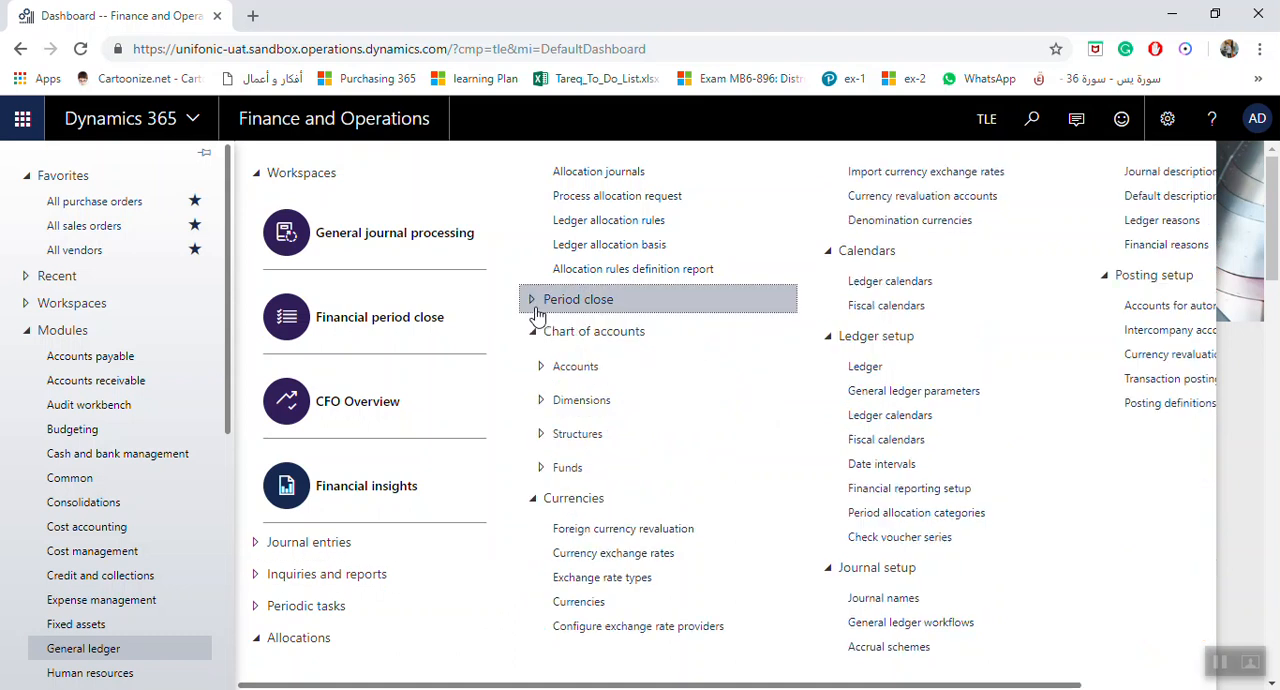
pyautogui.click(534, 498)
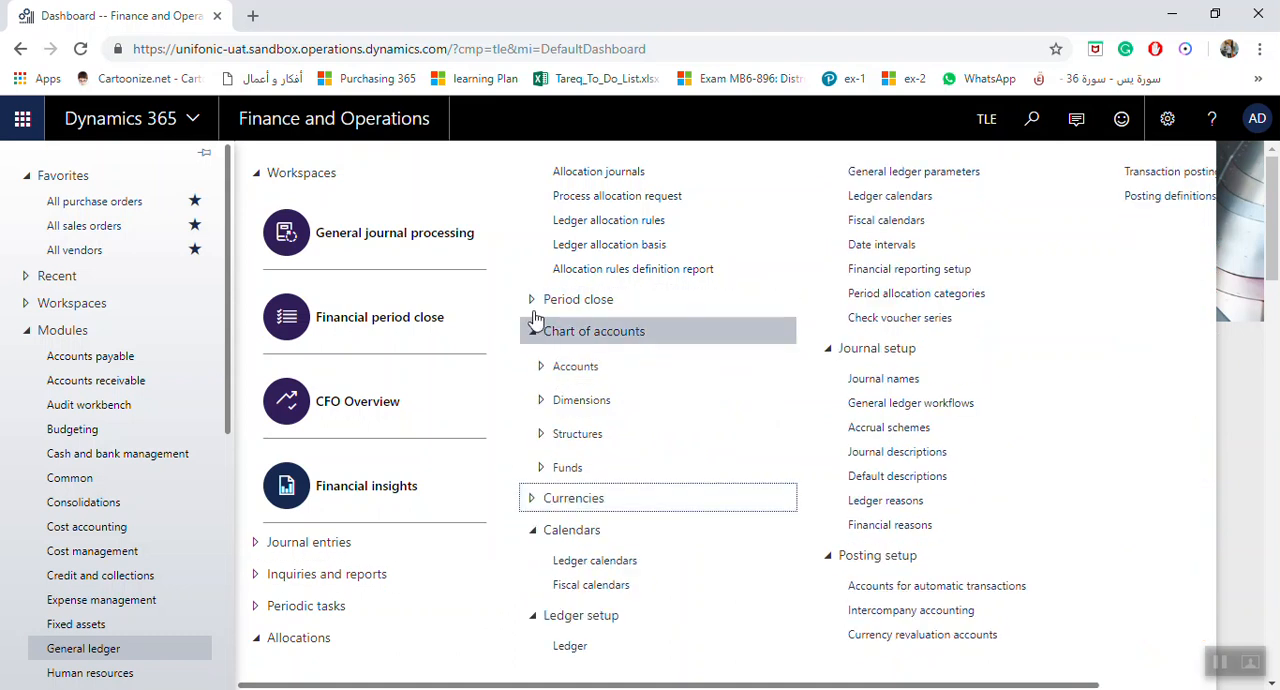
pyautogui.click(534, 302)
pyautogui.click(533, 300)
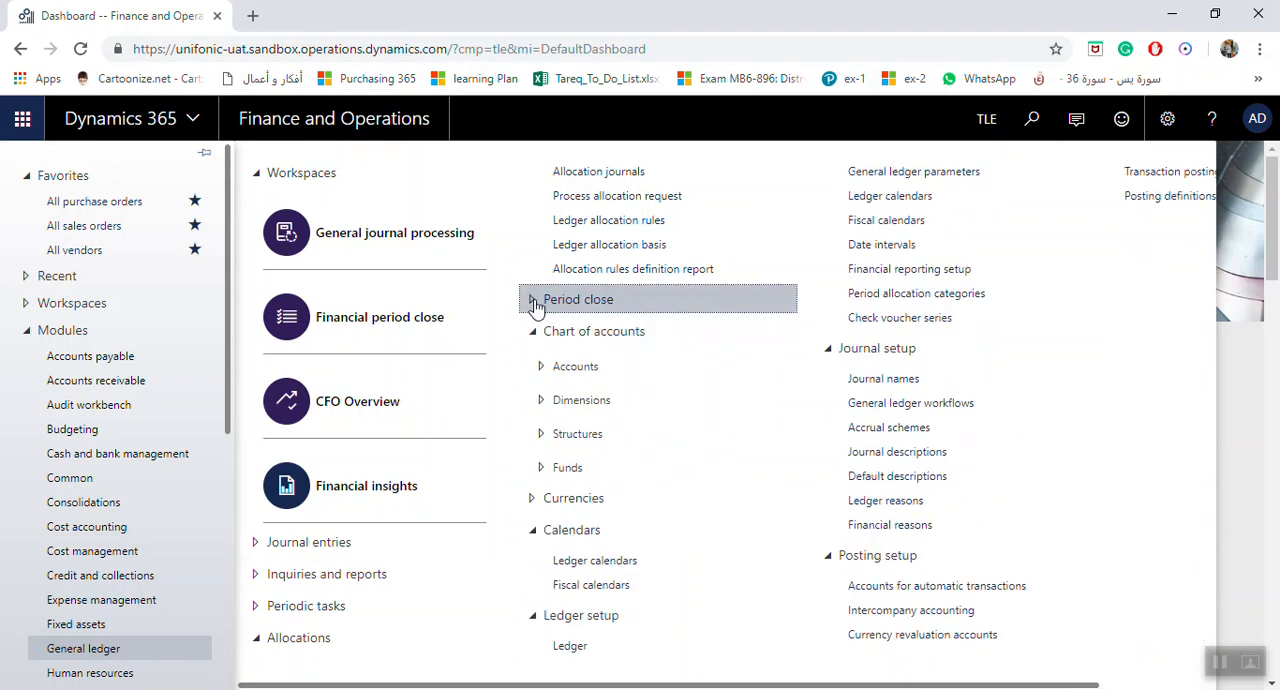
pyautogui.click(258, 542)
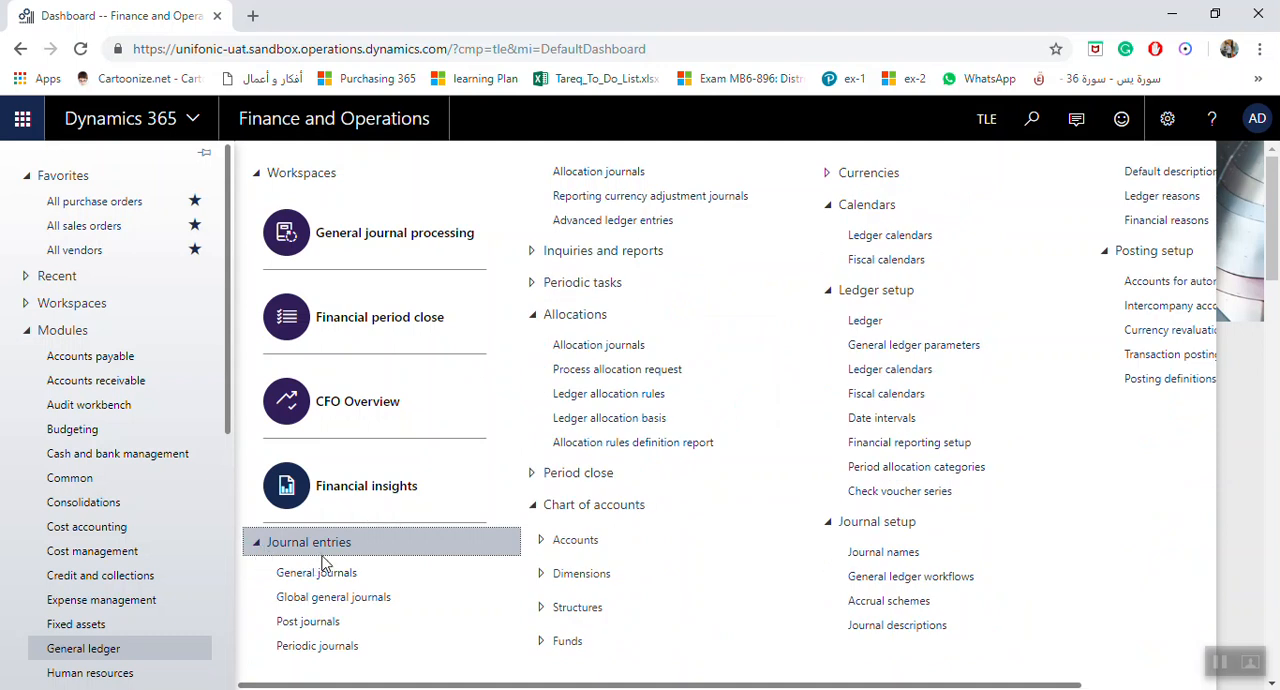
pyautogui.click(305, 567)
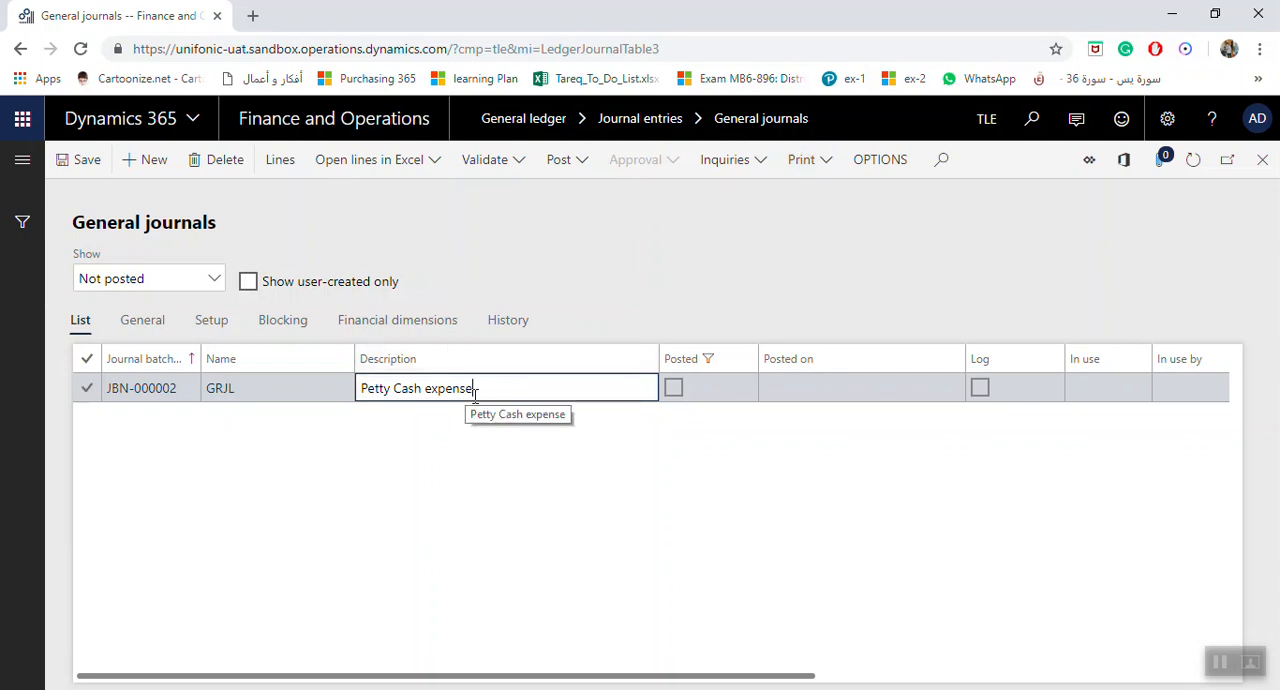
# Open the lines of the Petty Cash expense journal and start saving it as a periodic journal
pyautogui.click(286, 162)
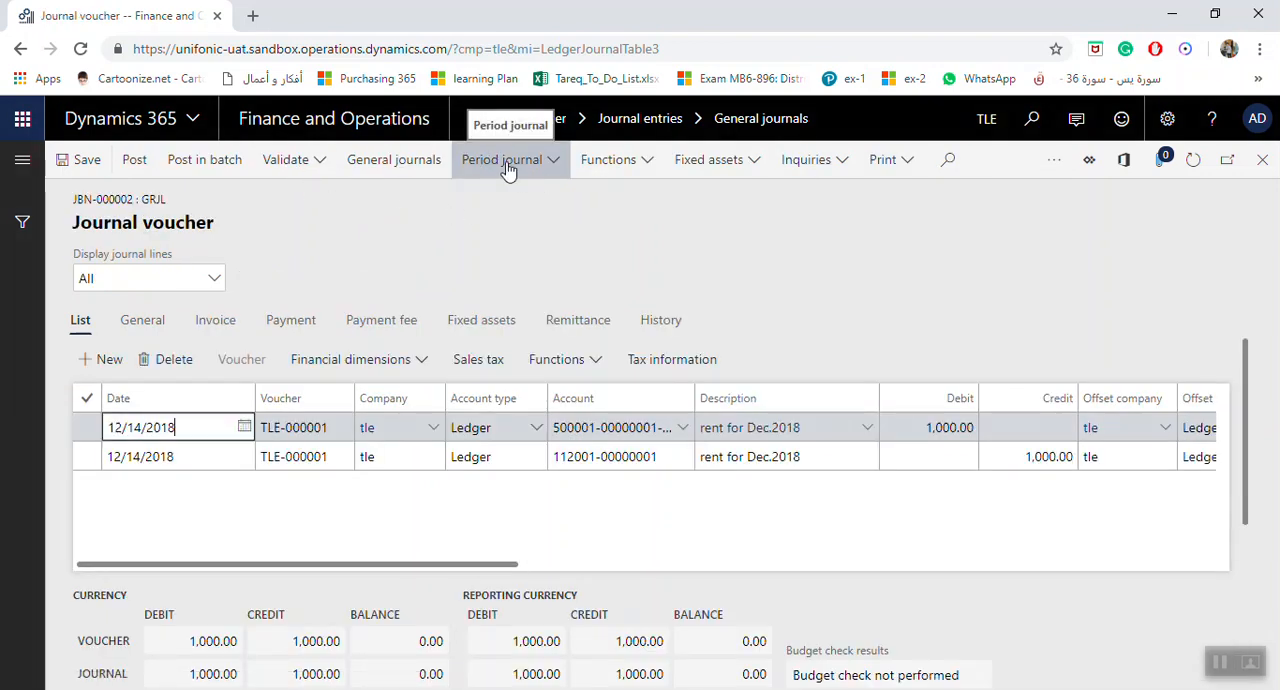
pyautogui.click(561, 176)
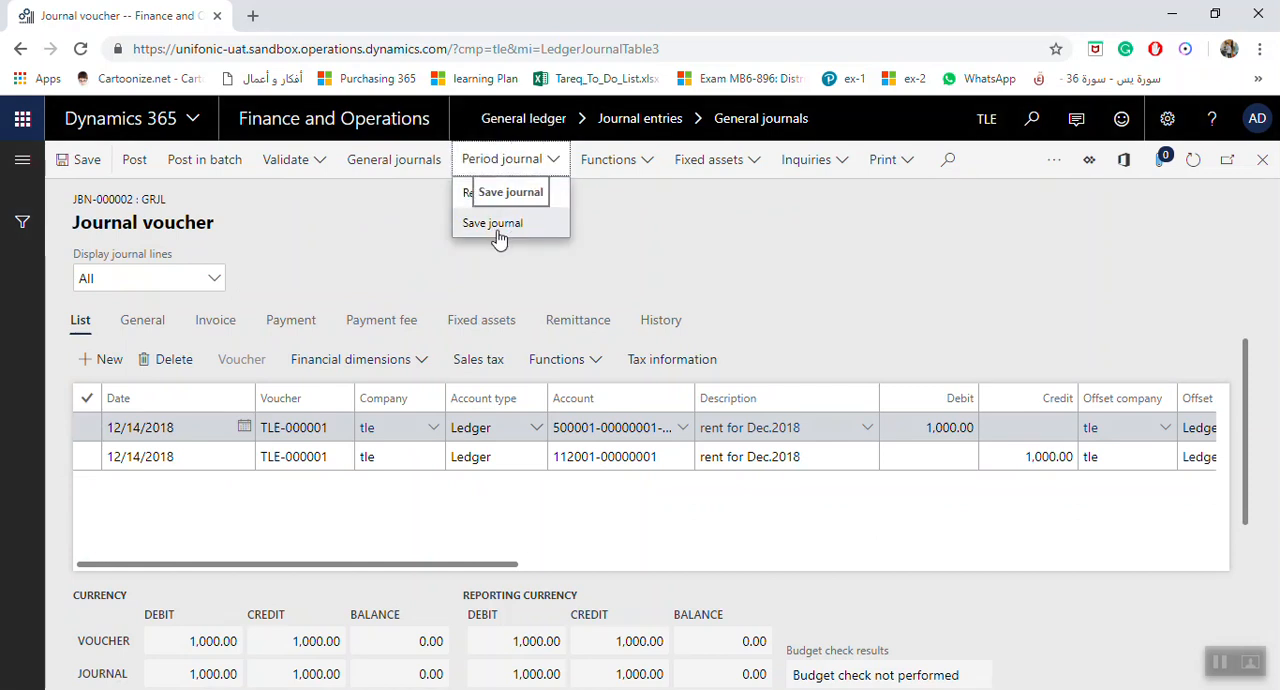
pyautogui.click(495, 224)
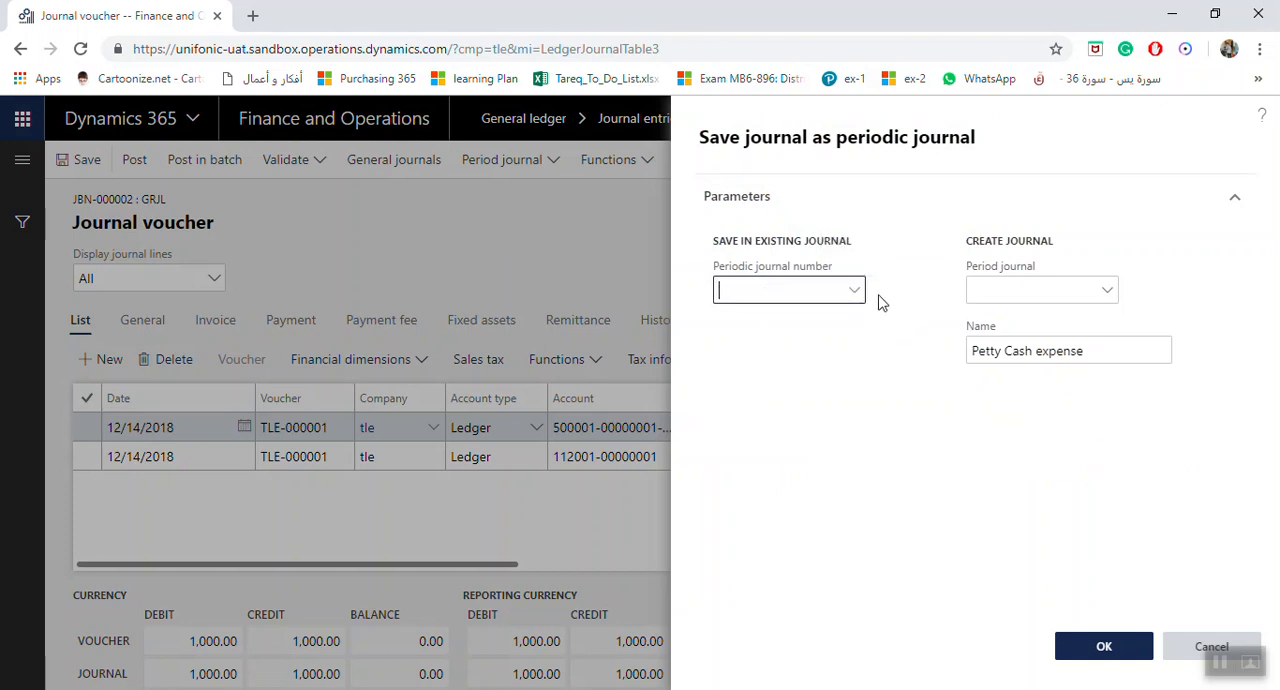
# Check which values are available for the period journal and the periodic journal number
pyautogui.click(1108, 292)
pyautogui.click(1108, 292)
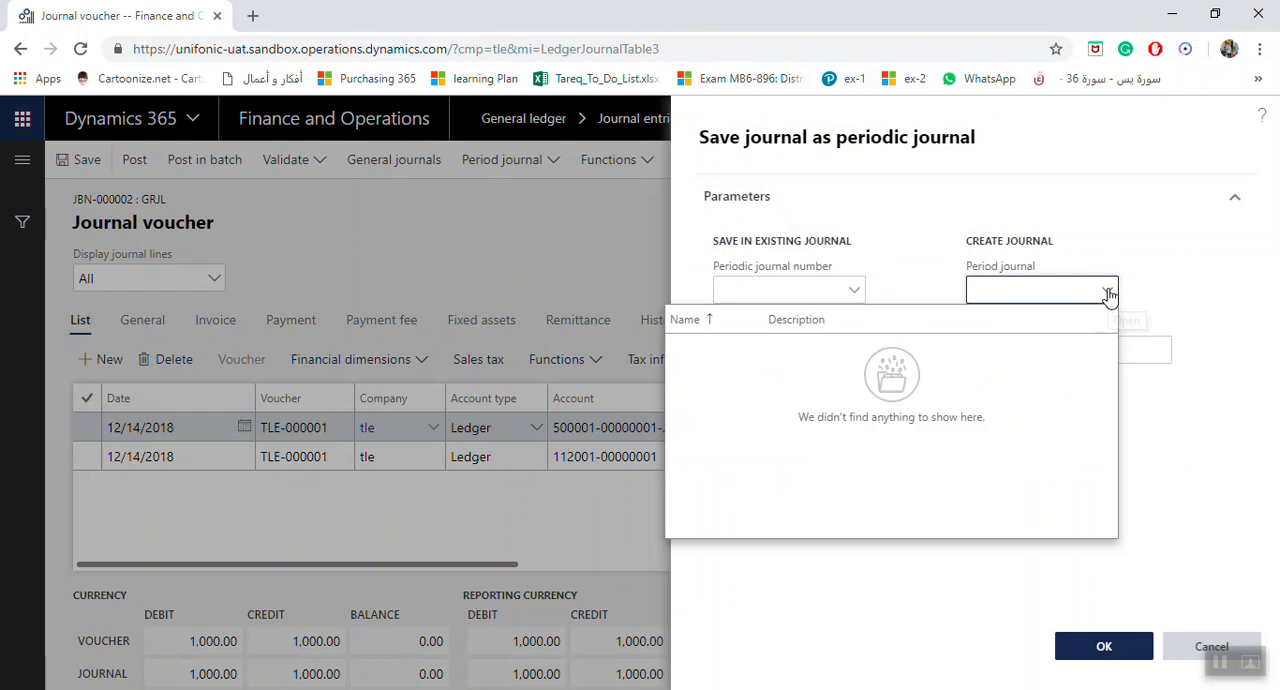
pyautogui.click(1108, 292)
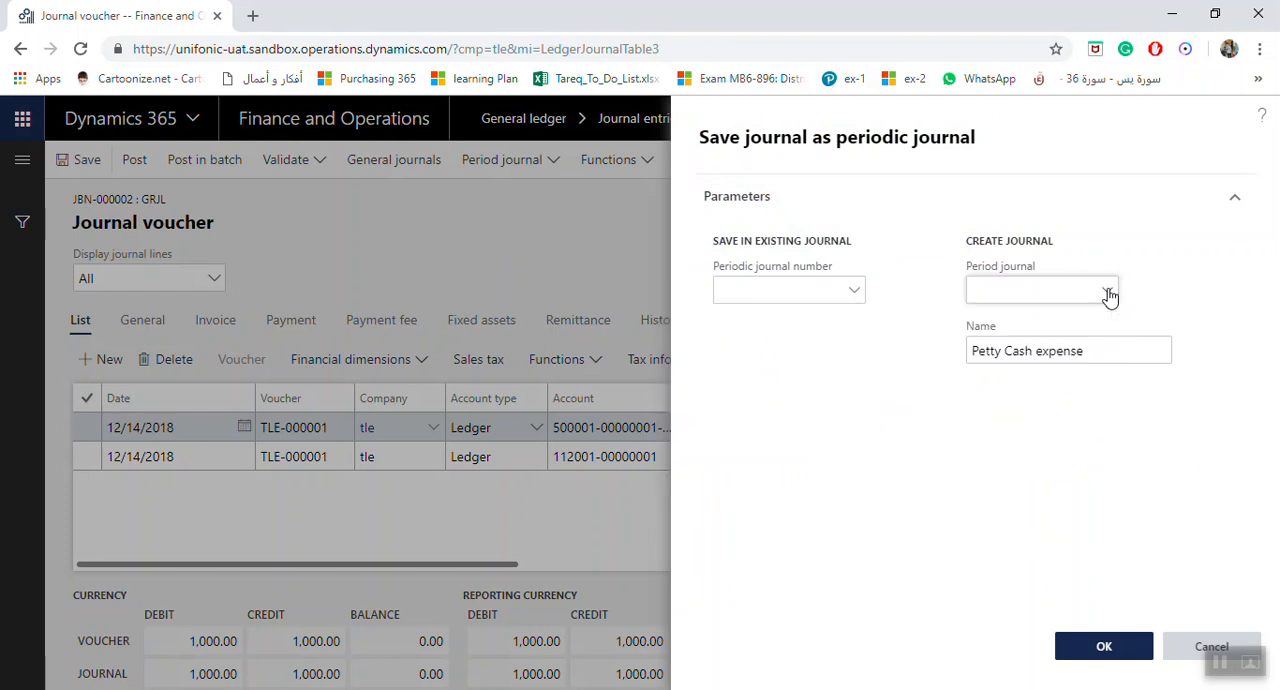
pyautogui.click(859, 303)
pyautogui.click(859, 303)
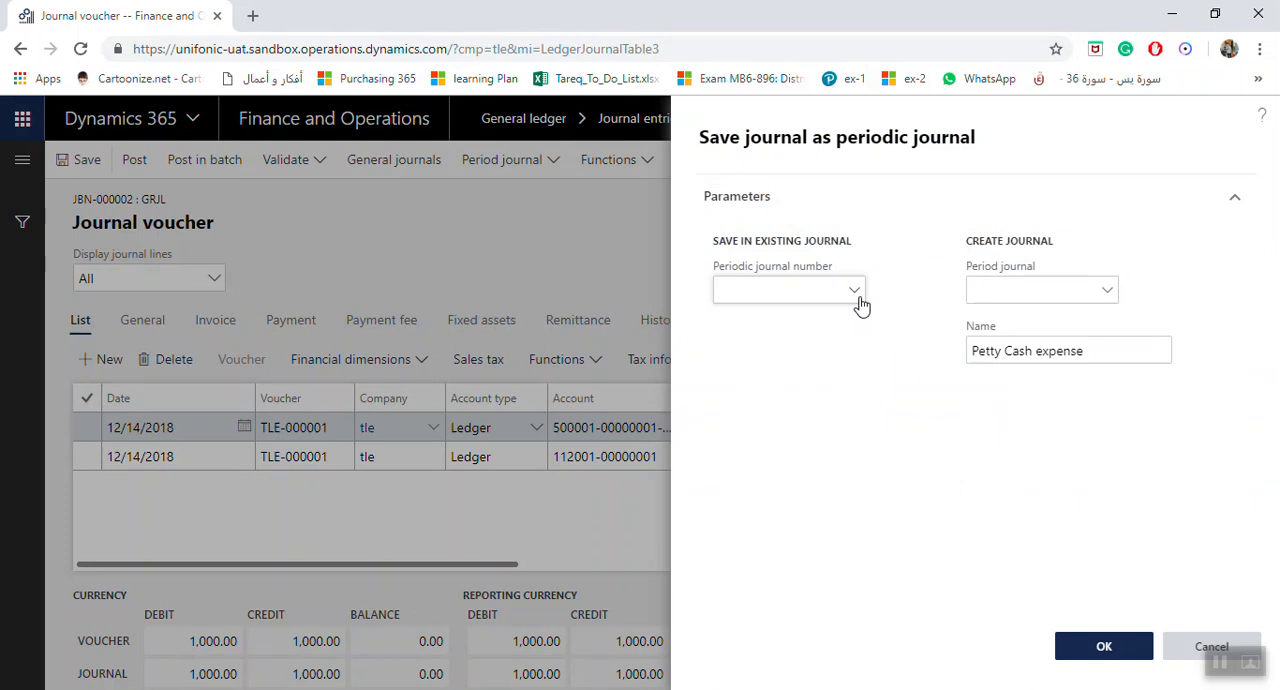
pyautogui.click(1108, 296)
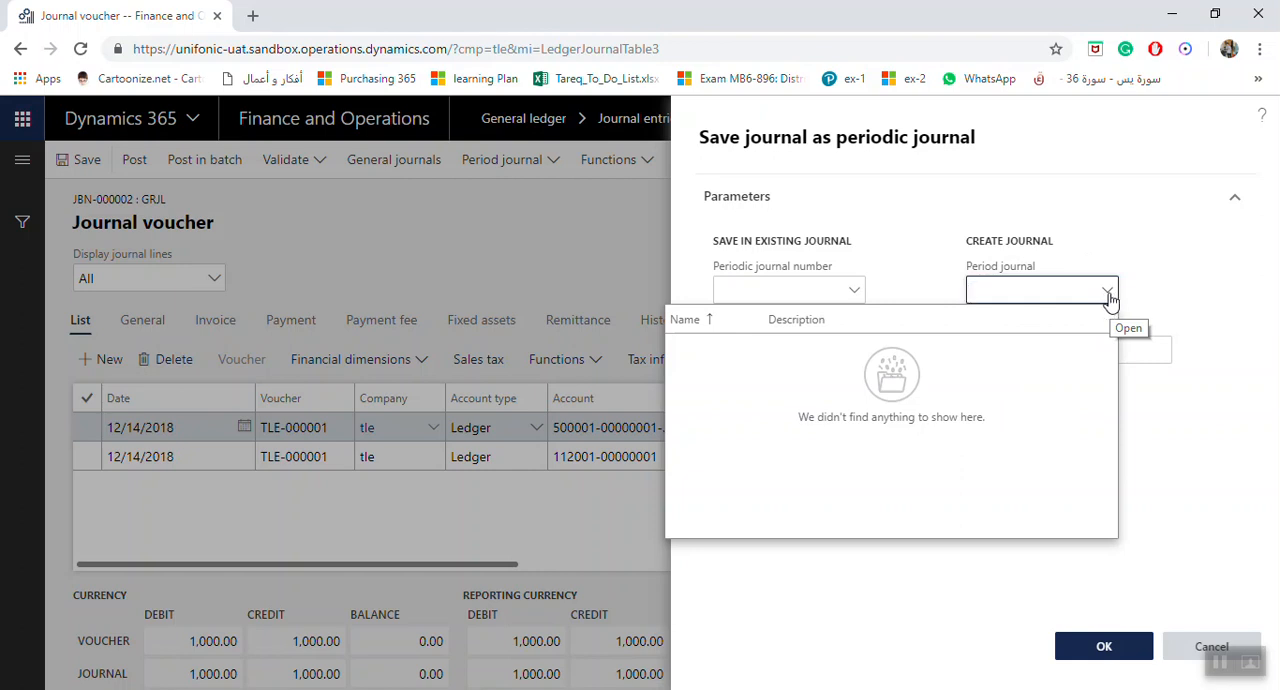
# Open the Period journal field's details and create a journal name PRDC with the description Periodic Journals
pyautogui.rightClick(1108, 295)
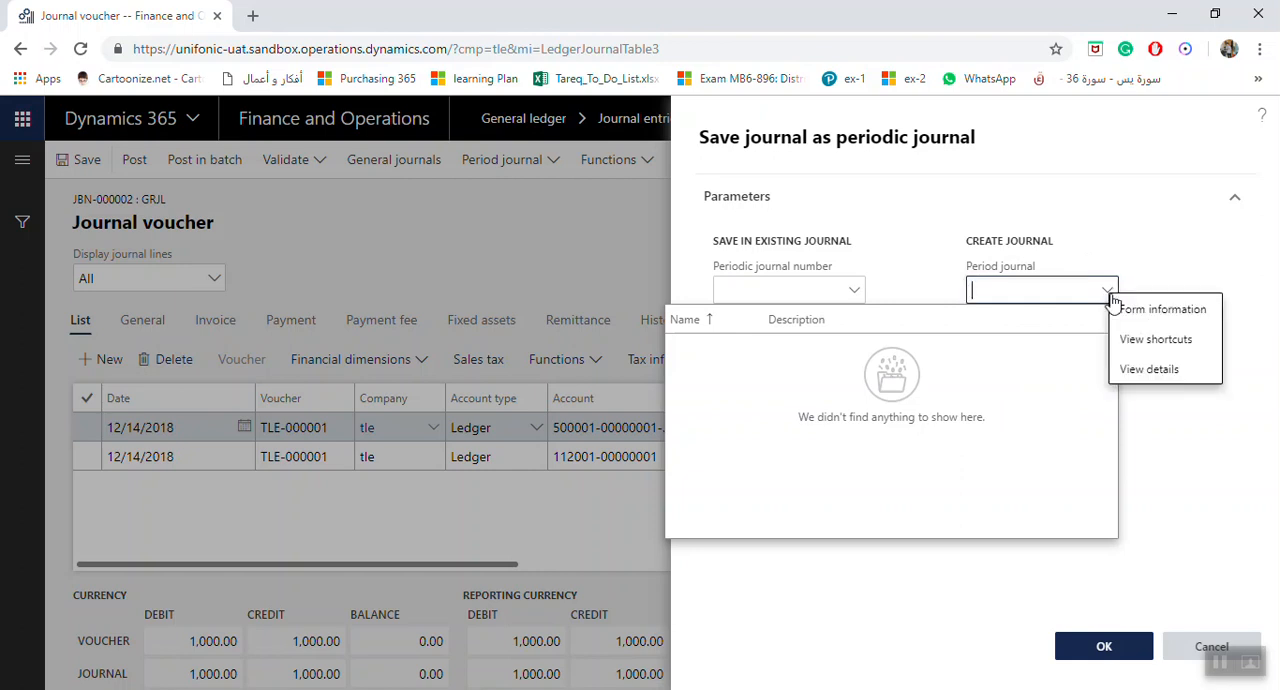
pyautogui.click(1153, 368)
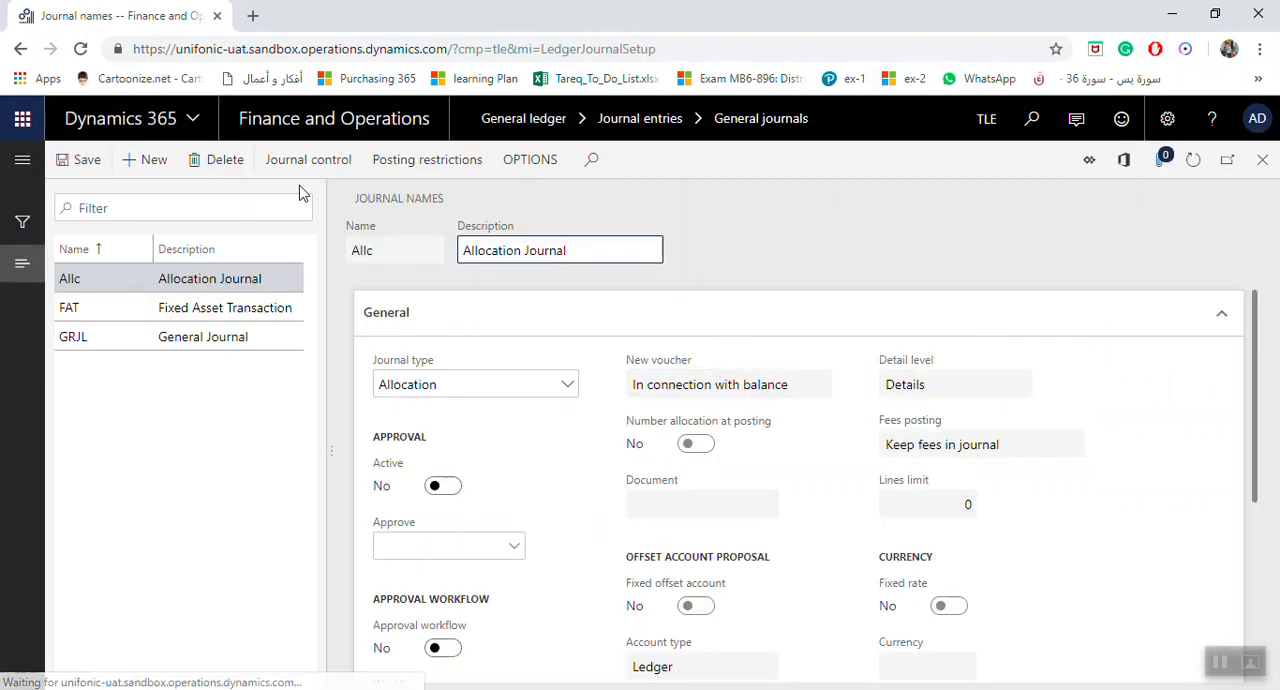
pyautogui.click(152, 160)
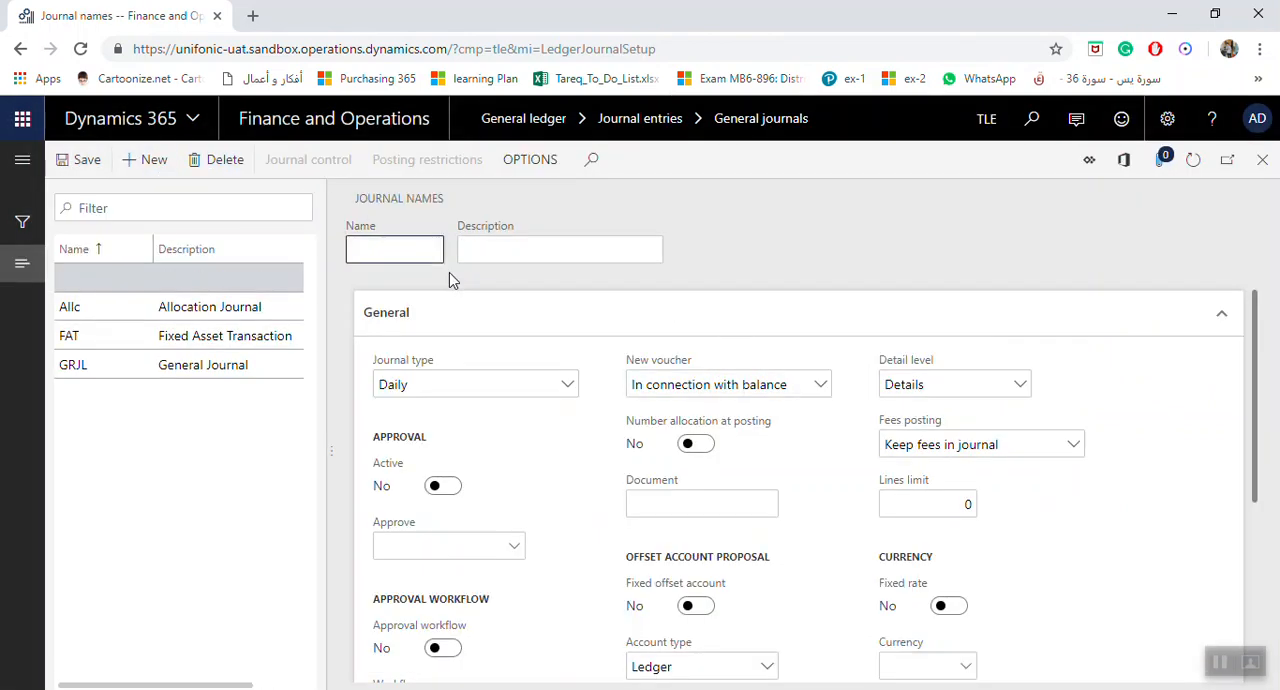
pyautogui.write('PRDC')
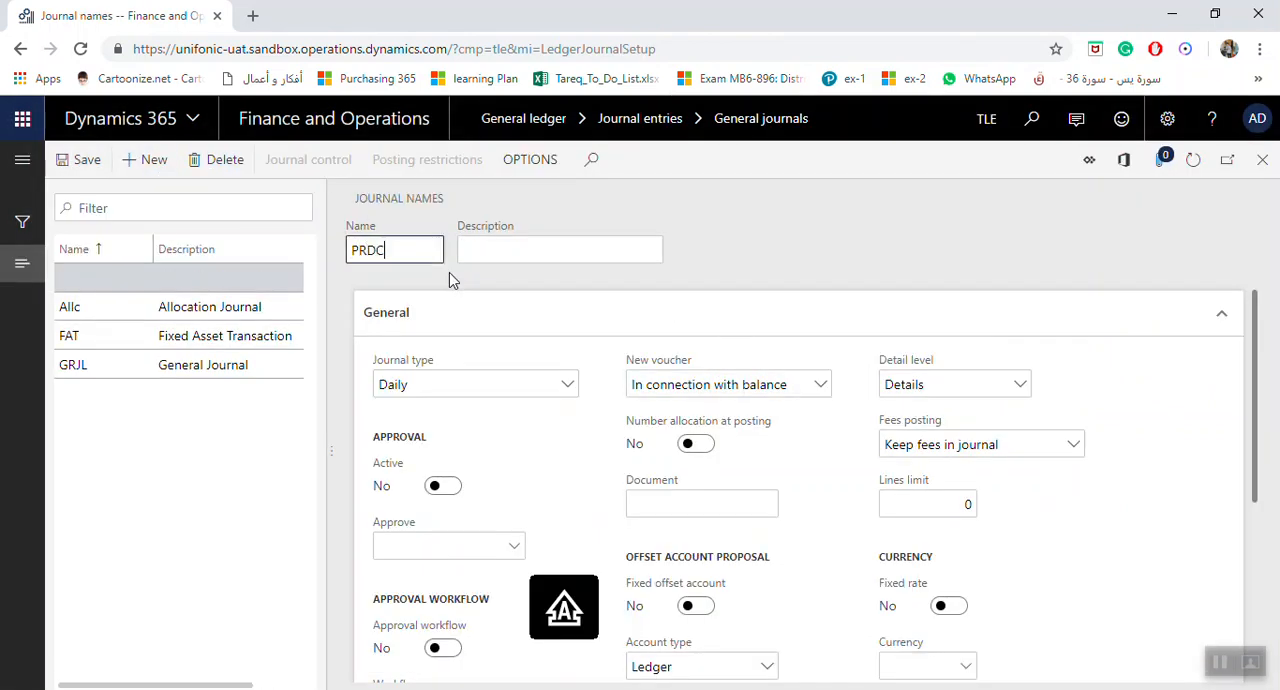
pyautogui.press('Tab')
pyautogui.write('Periodi')
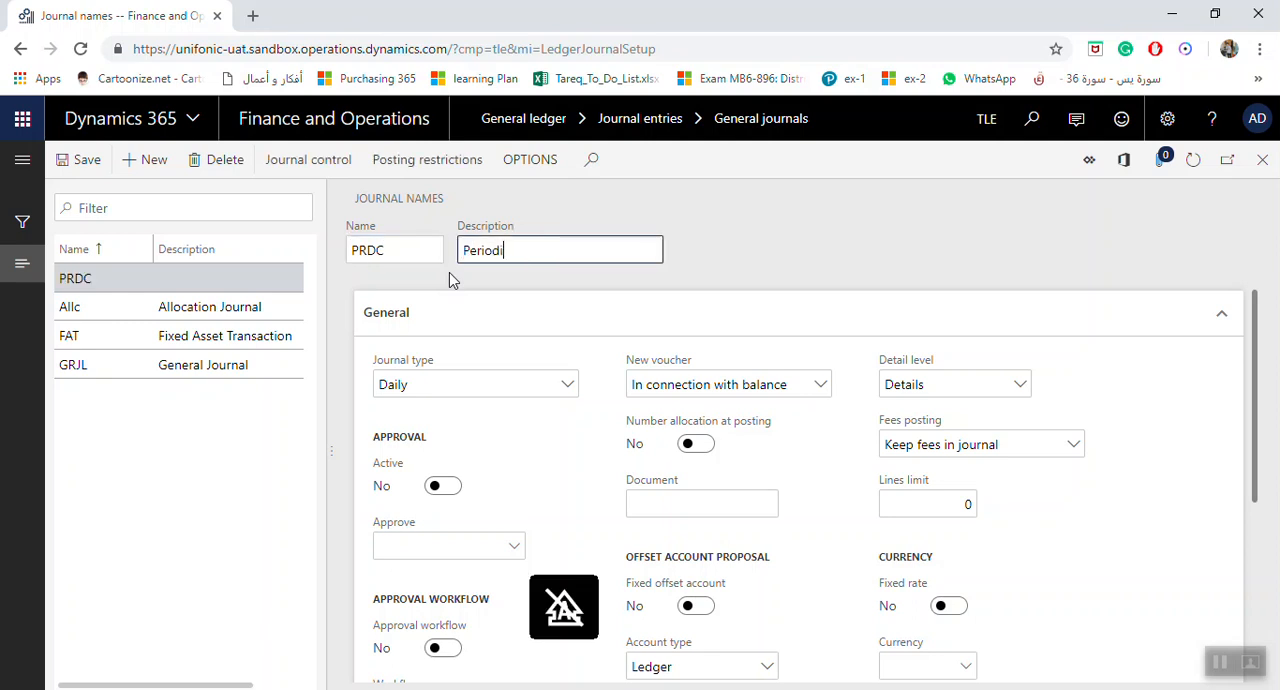
pyautogui.write('c Journals')
pyautogui.press('Tab')
# Set the journal type of the PRDC journal name to Periodic
pyautogui.click(567, 384)
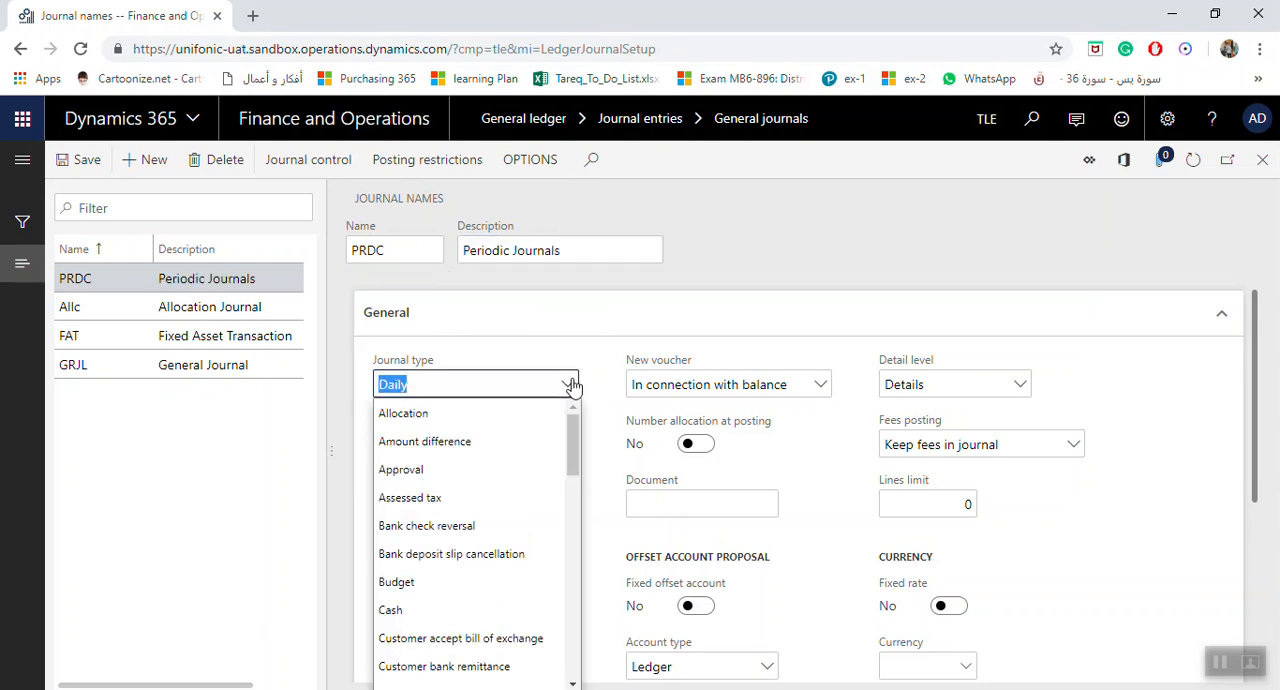
pyautogui.press('p')
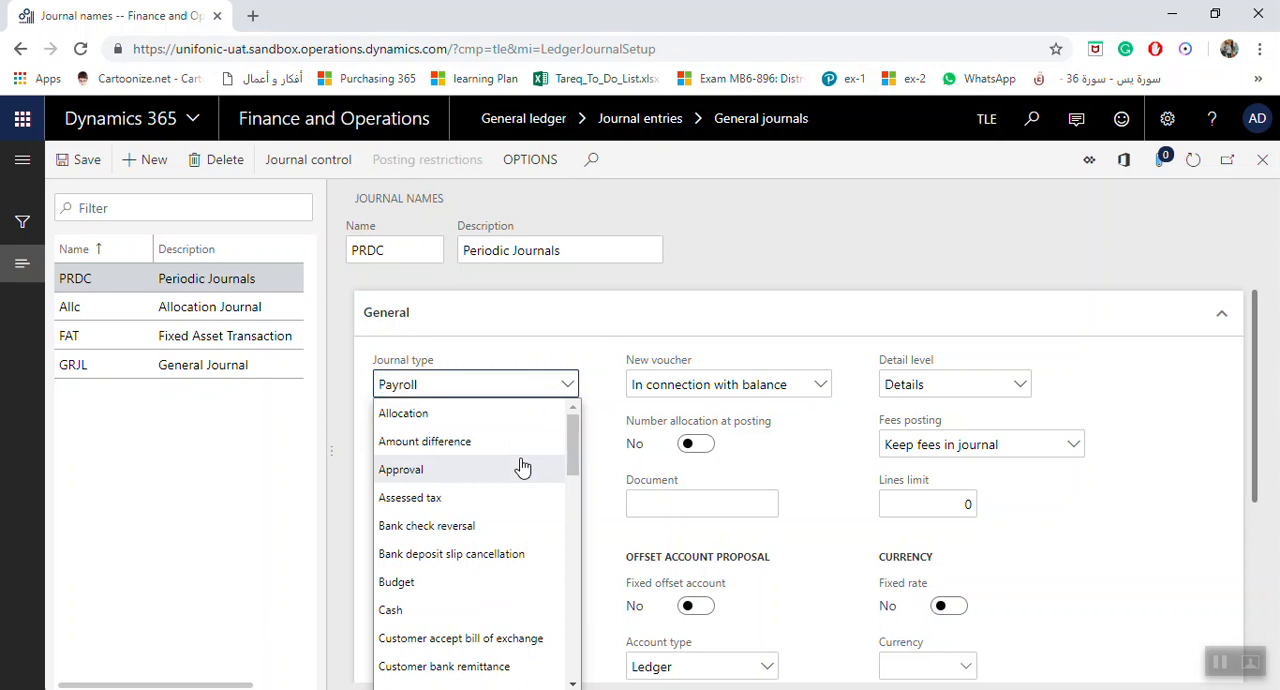
pyautogui.press('e')
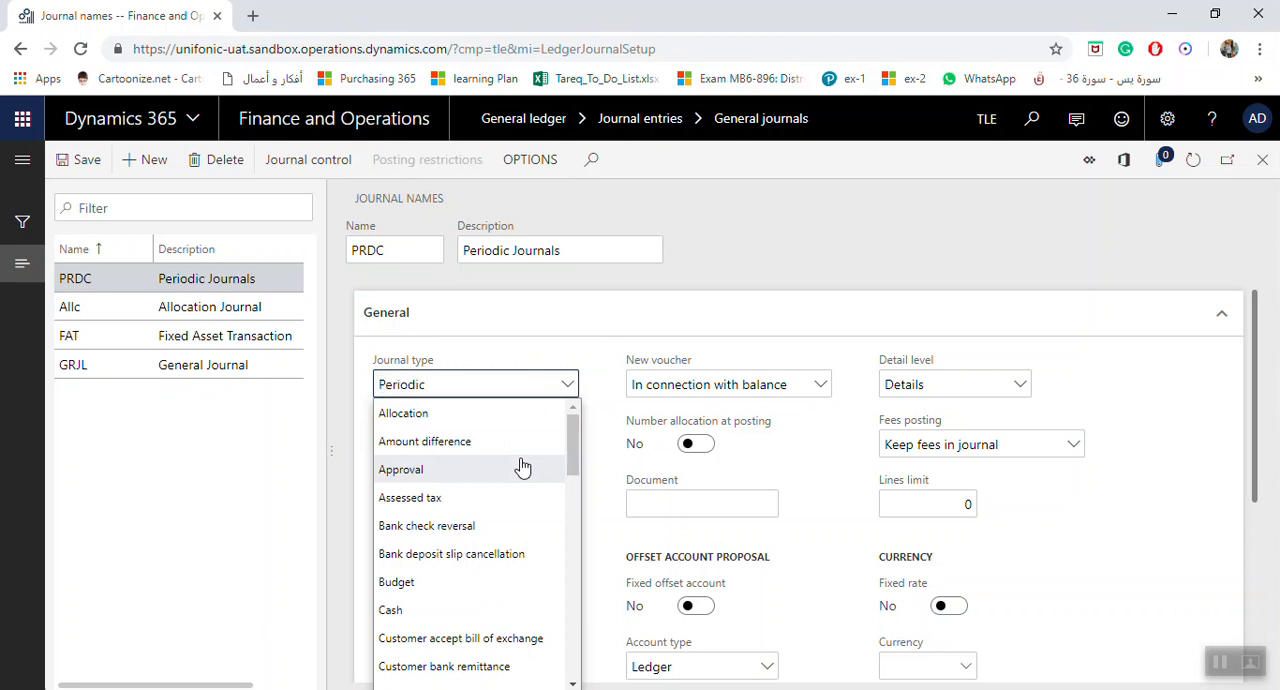
pyautogui.click(524, 390)
# Try to assign the voucher series Acco_271 to the PRDC journal name
pyautogui.scroll(-1, 546, 512)
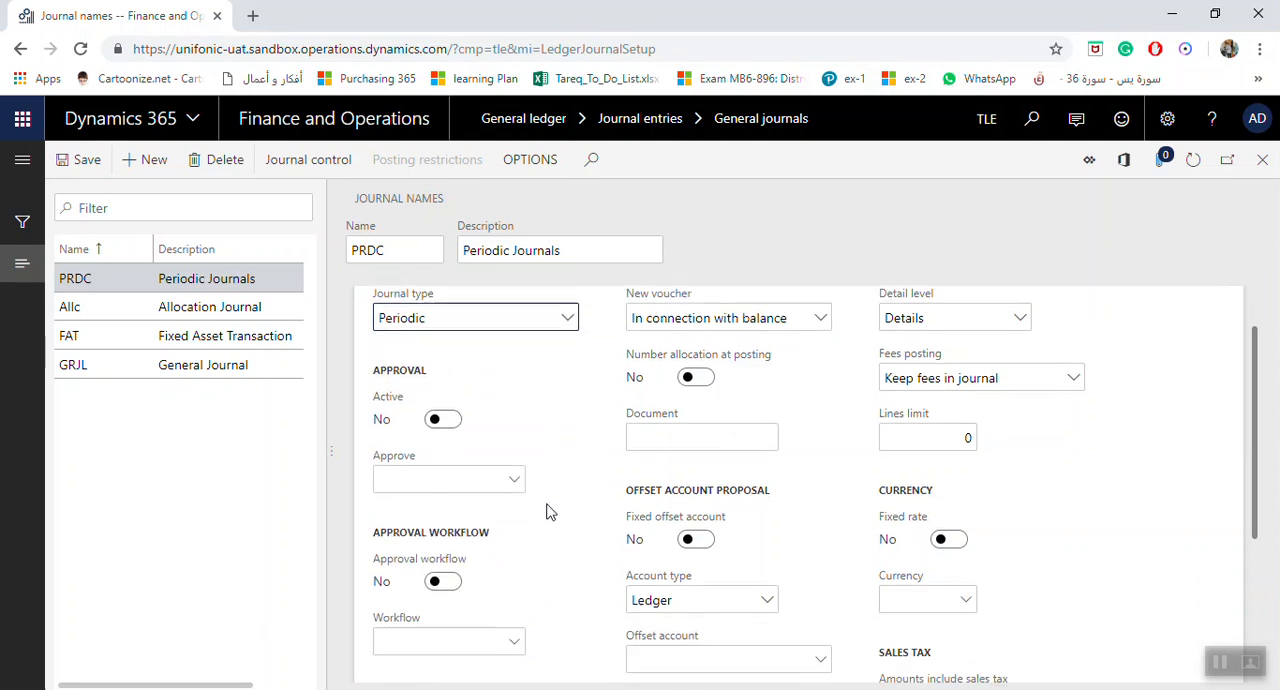
pyautogui.scroll(-3, 546, 512)
pyautogui.click(514, 636)
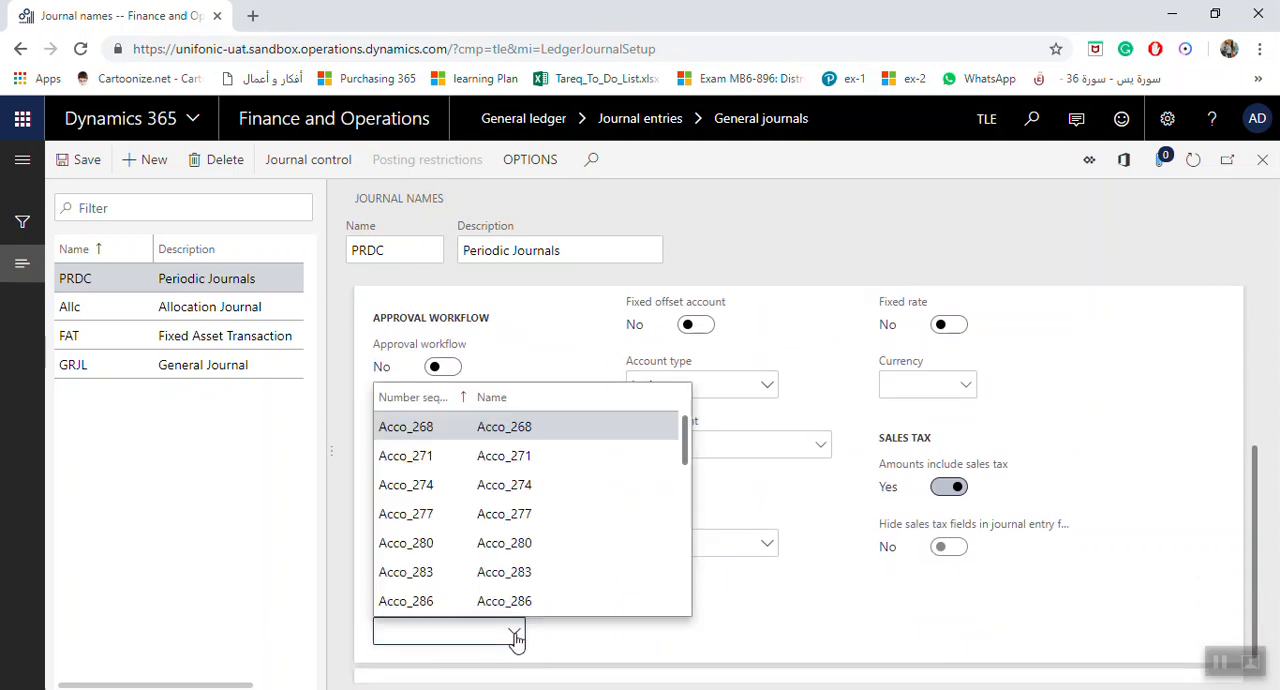
pyautogui.click(457, 455)
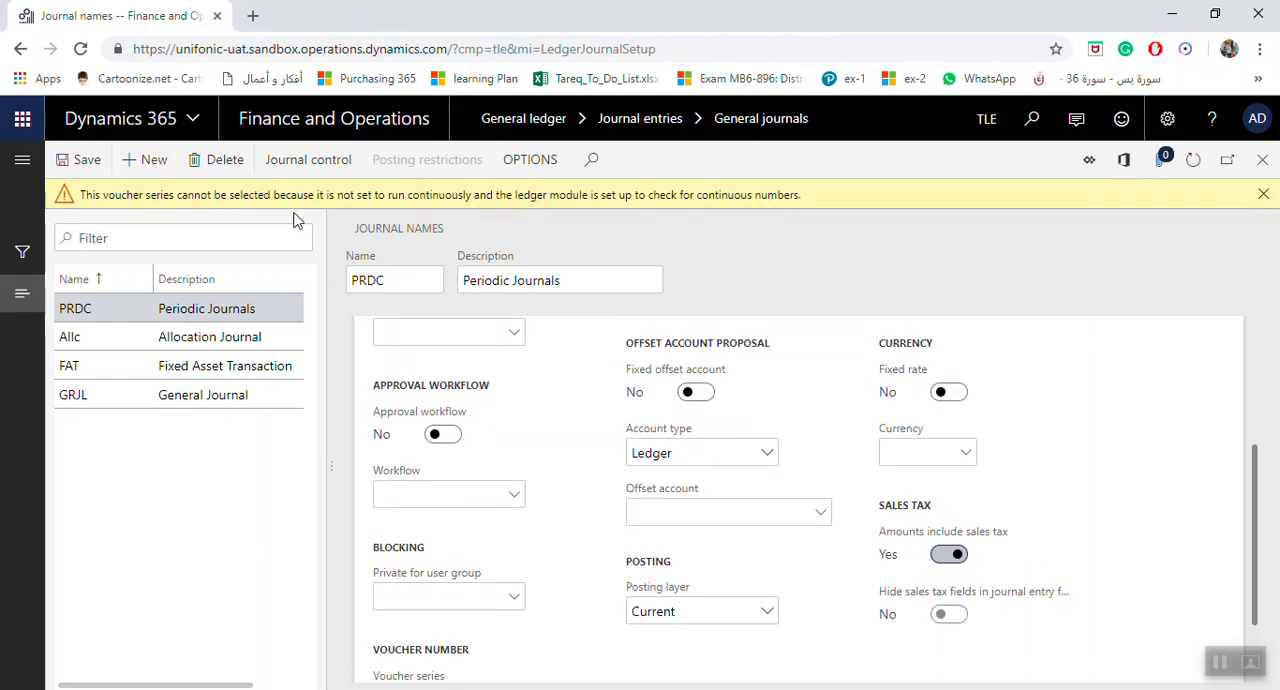
pyautogui.click(1263, 194)
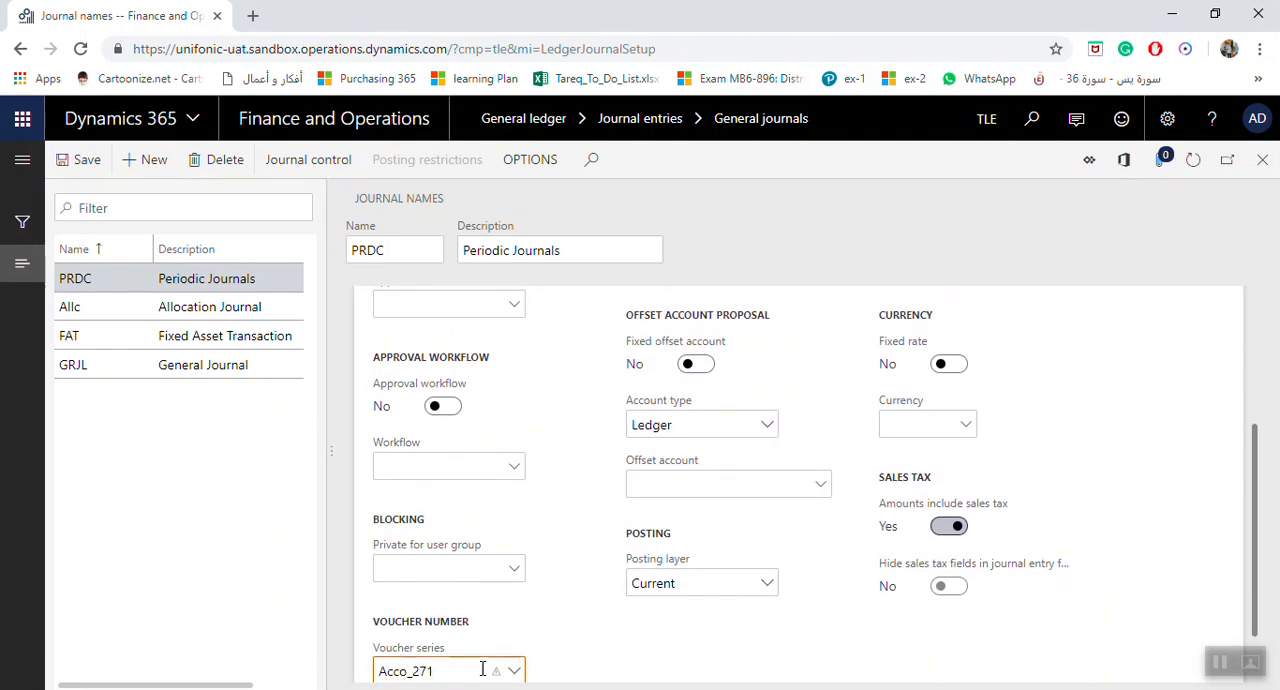
# Clear the rejected voucher series of the PRDC journal name and try Acco_328 instead
pyautogui.click(514, 669)
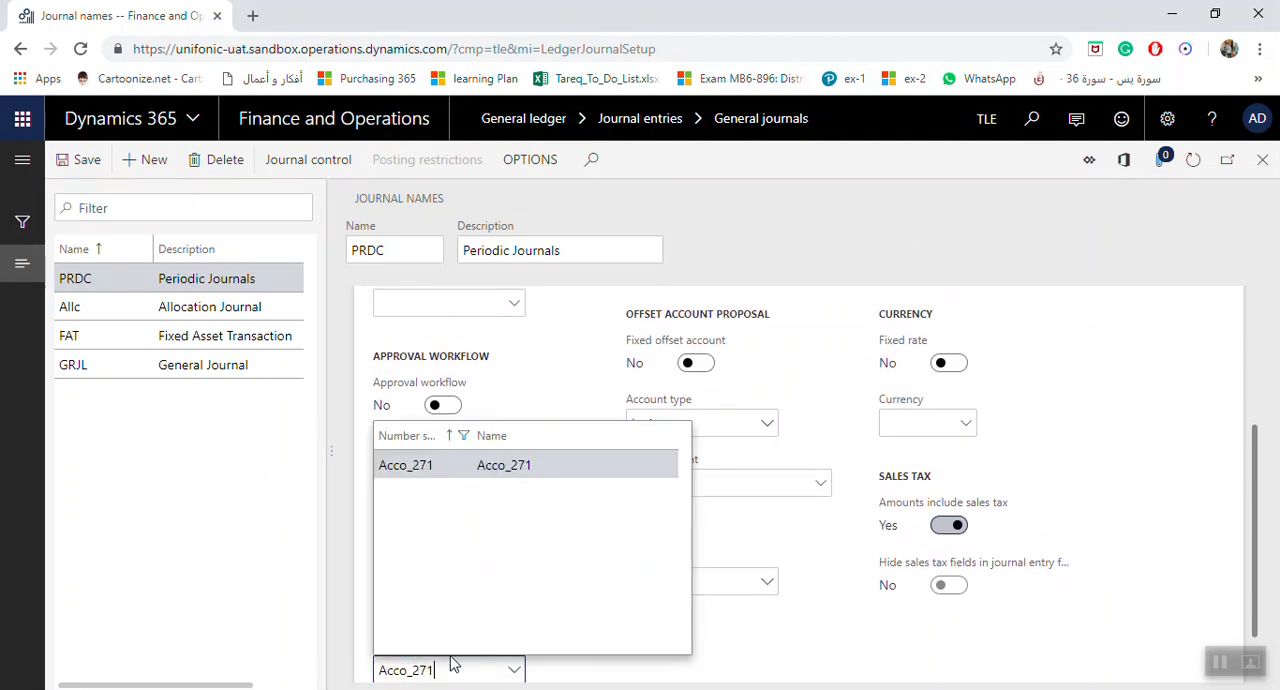
pyautogui.scroll(-1, 414, 672)
pyautogui.moveTo(437, 600); pyautogui.dragTo(378, 596)
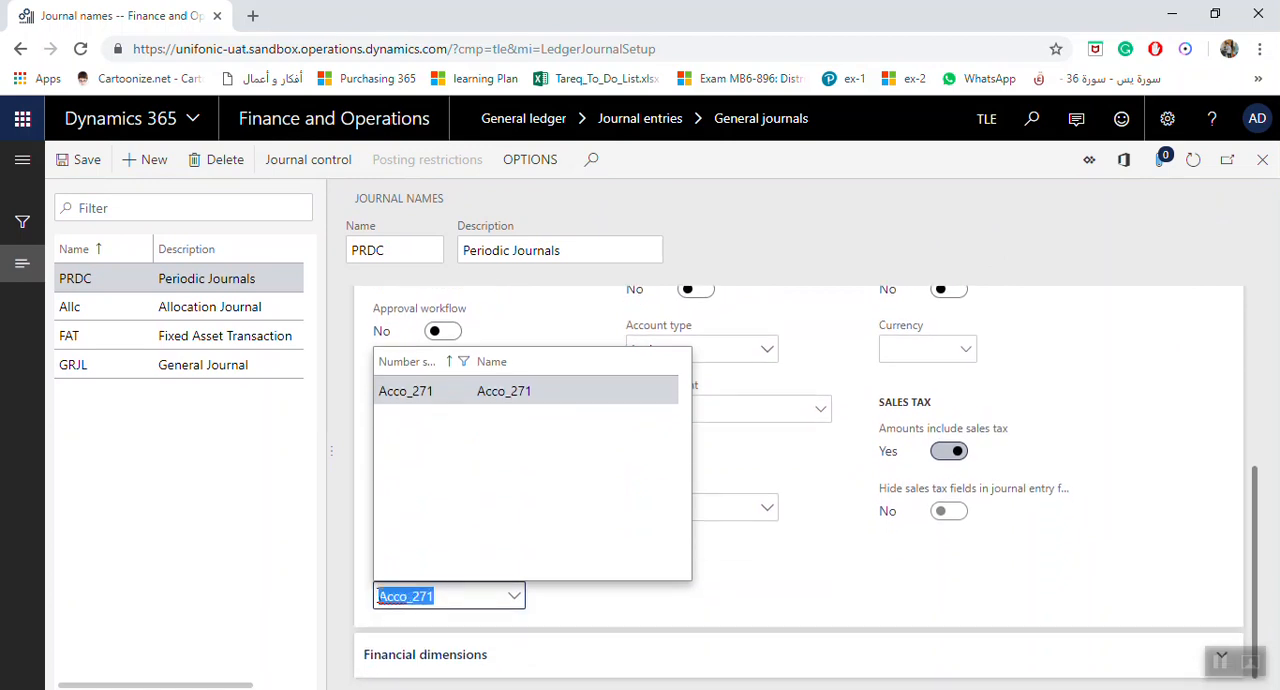
pyautogui.press('BackSpace')
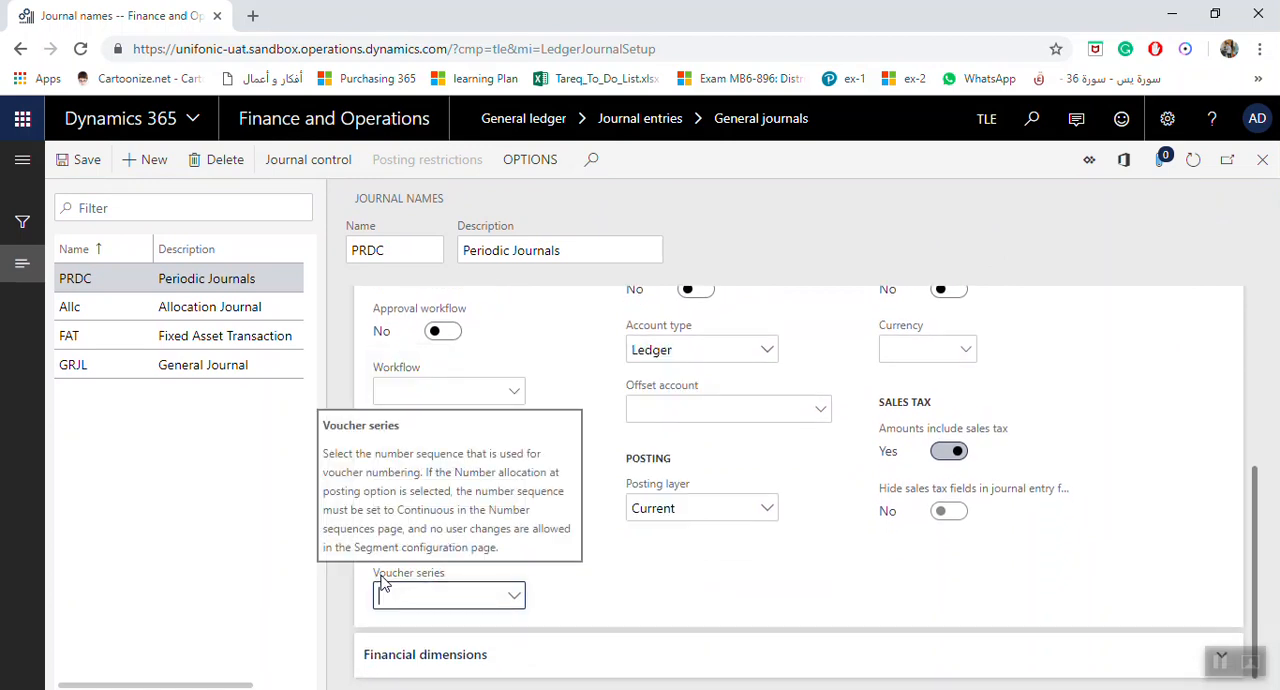
pyautogui.click(514, 596)
pyautogui.scroll(-5, 455, 490)
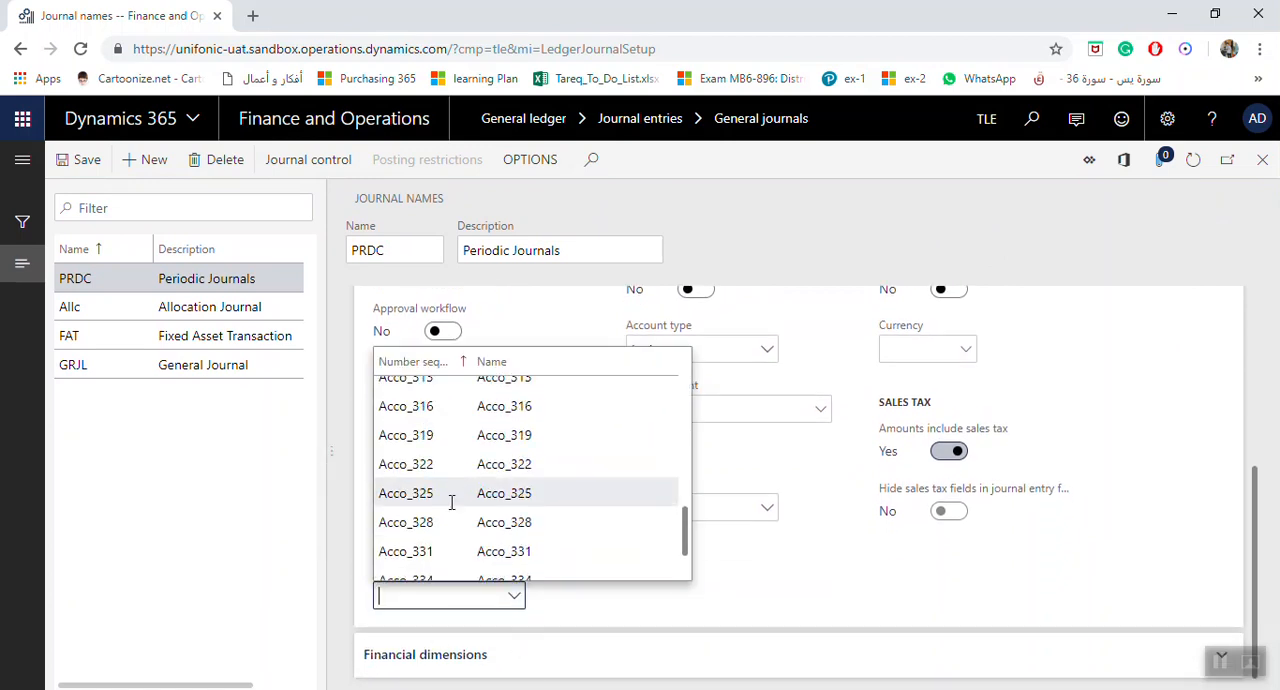
pyautogui.click(443, 522)
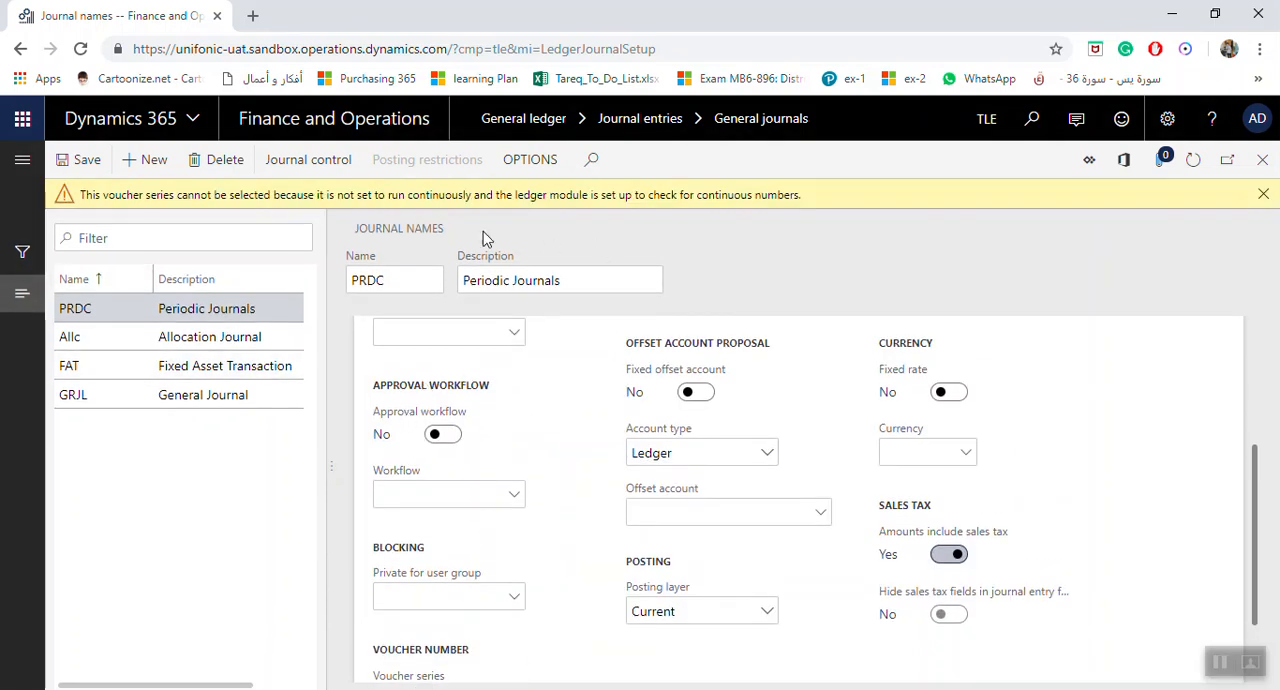
pyautogui.click(1263, 194)
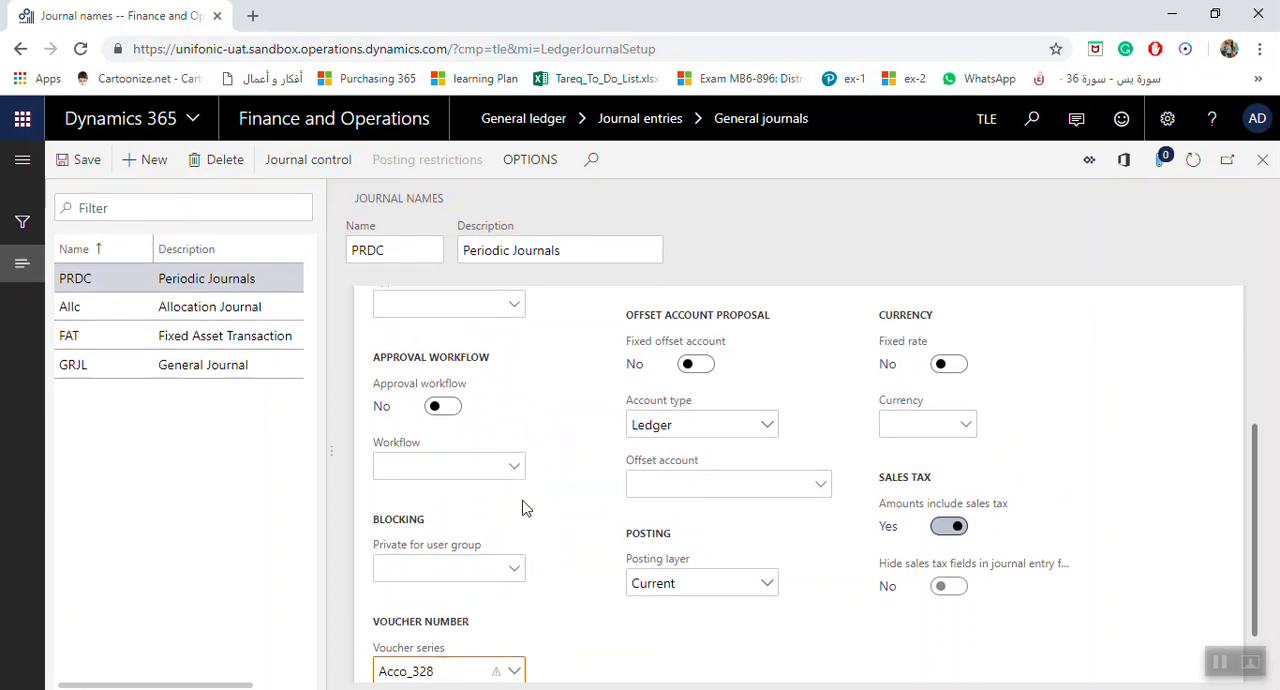
# Open the number sequence details from the Voucher series field and check the Continuous option in the general setup
pyautogui.rightClick(519, 673)
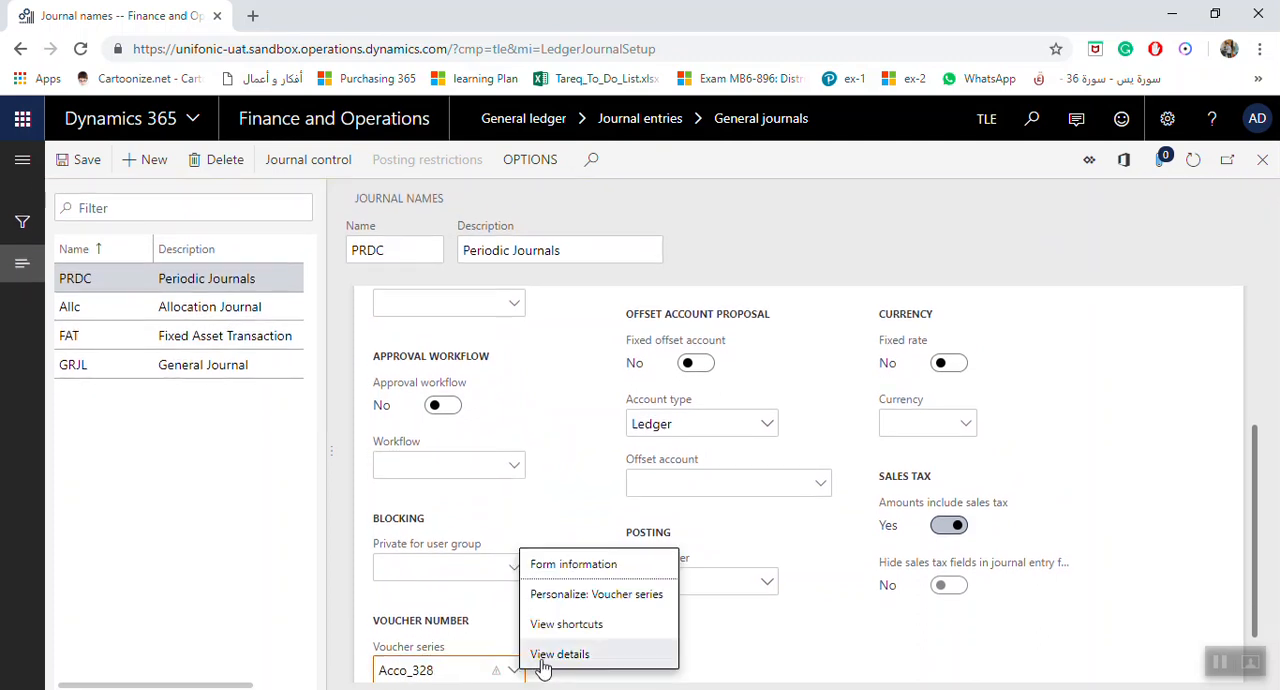
pyautogui.click(542, 658)
pyautogui.scroll(-4, 543, 586)
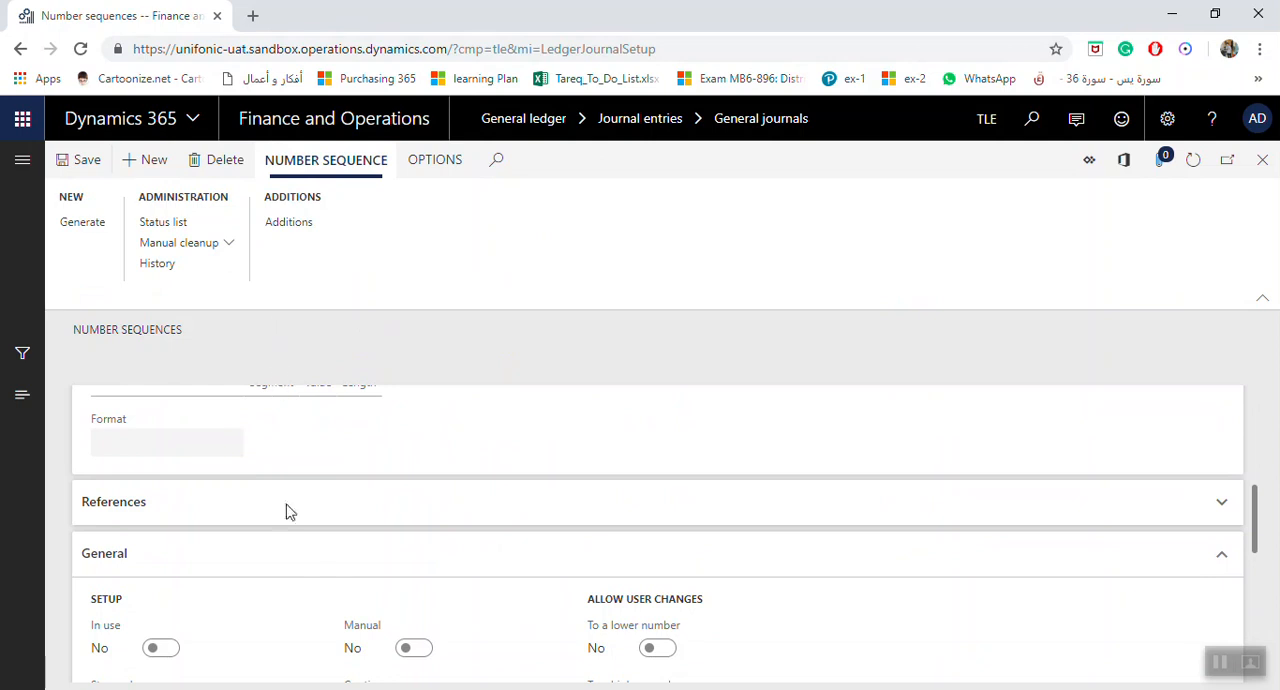
pyautogui.scroll(-3, 285, 512)
pyautogui.click(418, 528)
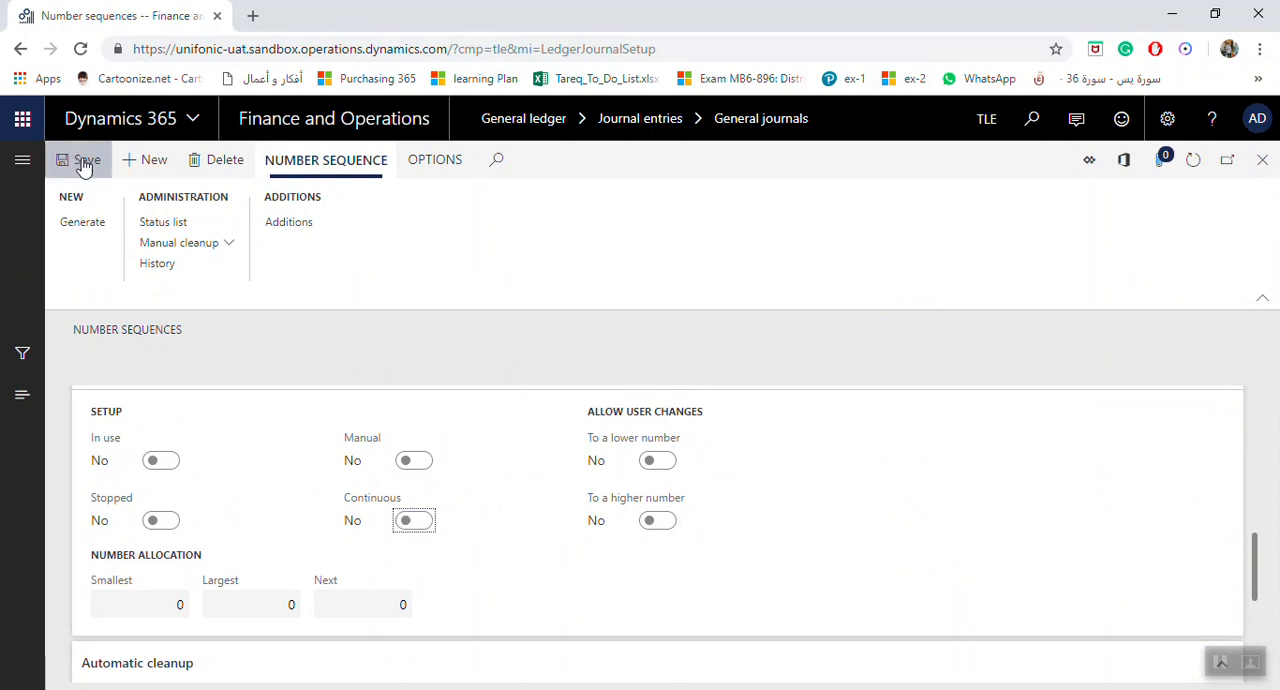
pyautogui.click(150, 162)
# Save the PRDC journal name with the voucher series Acco_268 and close the journal names form
pyautogui.scroll(-2, 217, 437)
pyautogui.scroll(2, 206, 420)
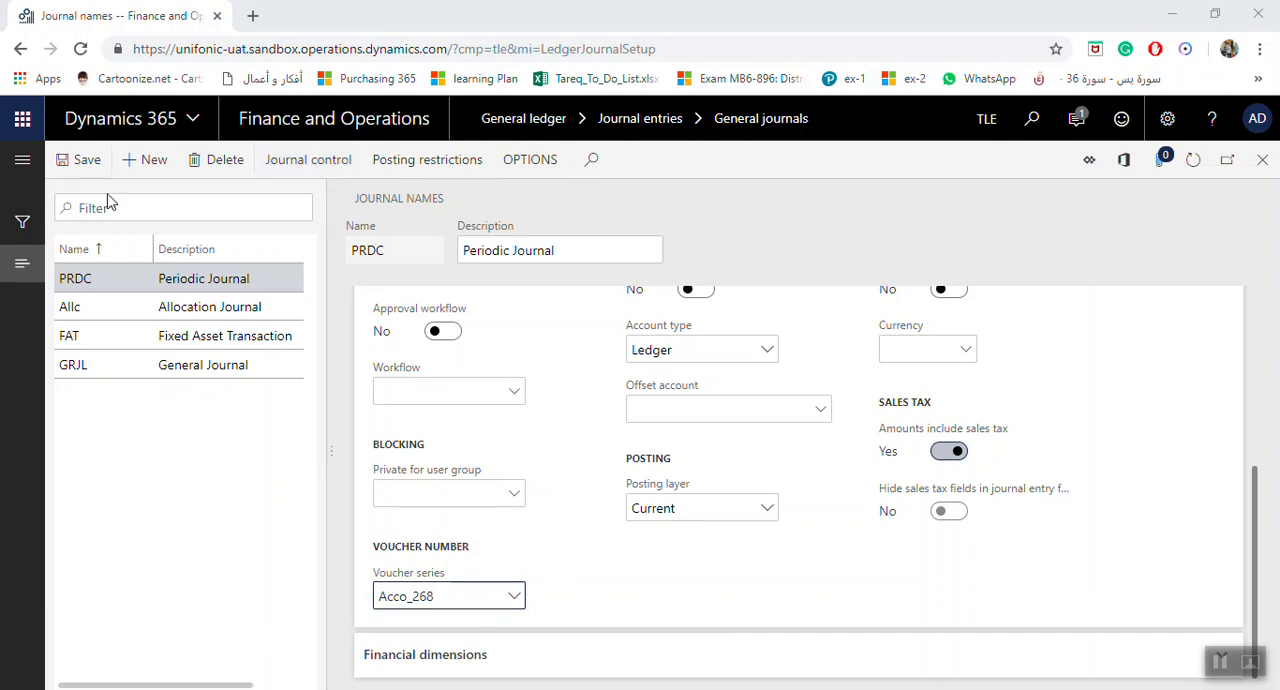
pyautogui.click(85, 170)
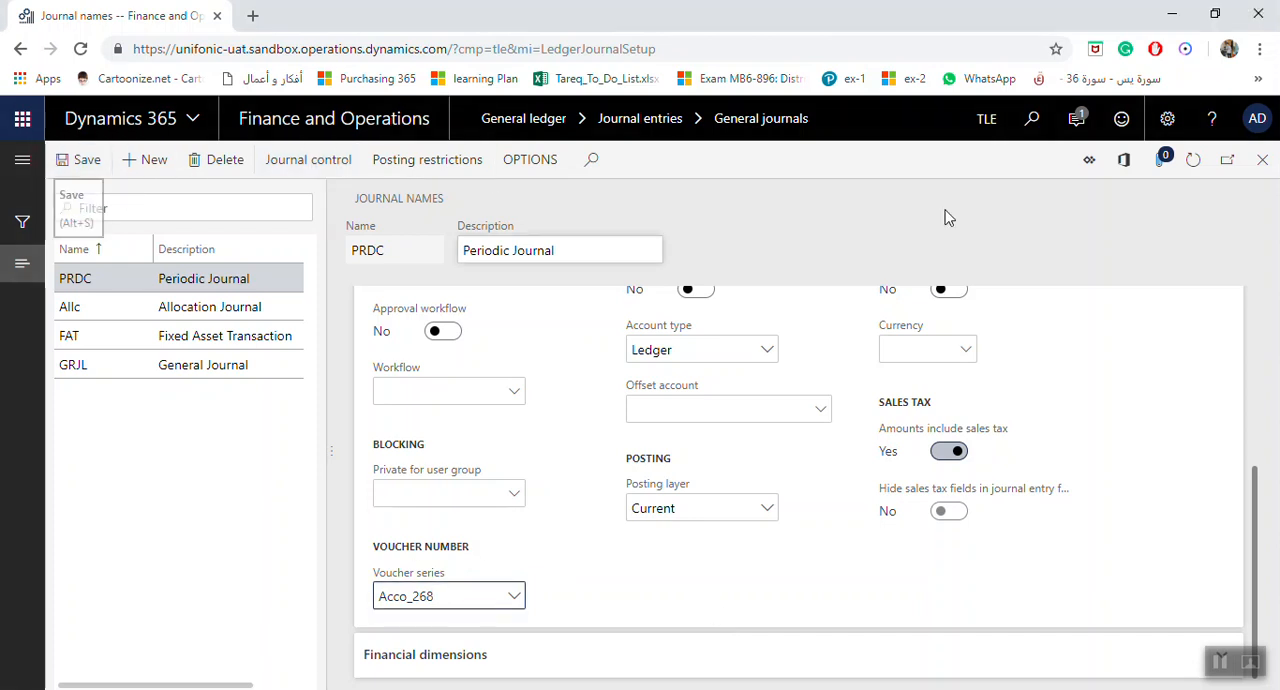
pyautogui.click(1264, 166)
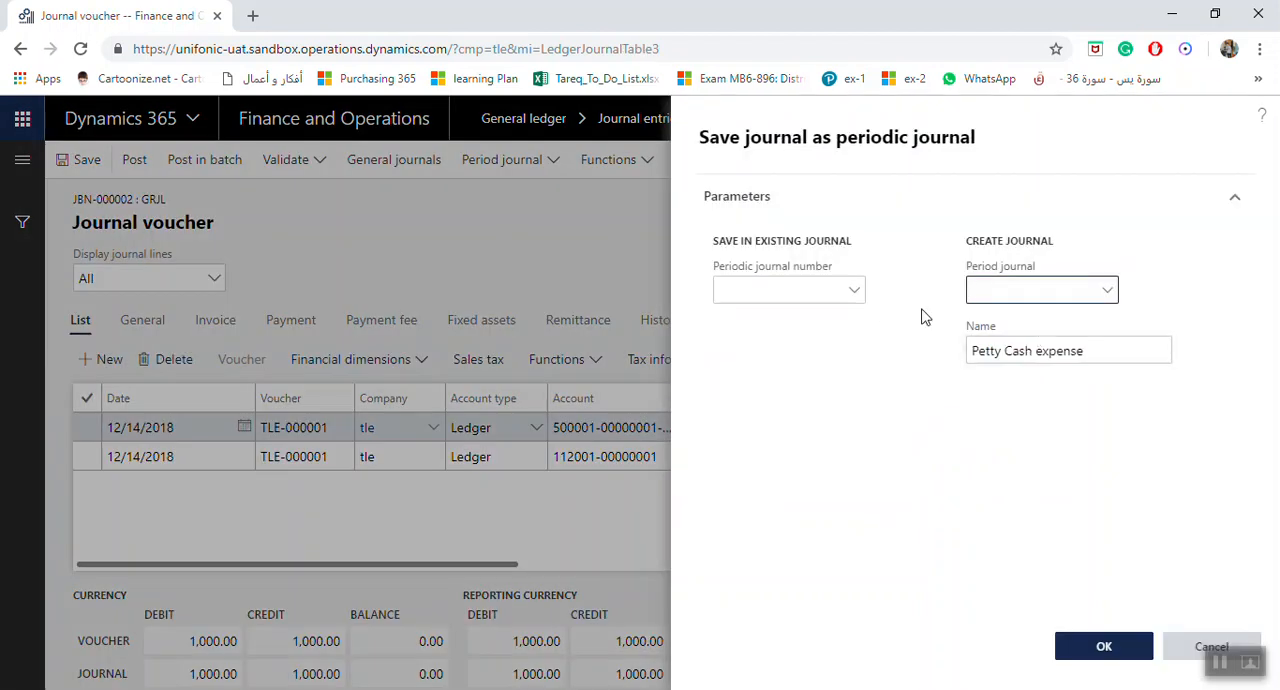
# Save the journal as a new periodic journal under PRDC with the name Petty Cash expense for test
pyautogui.click(1110, 291)
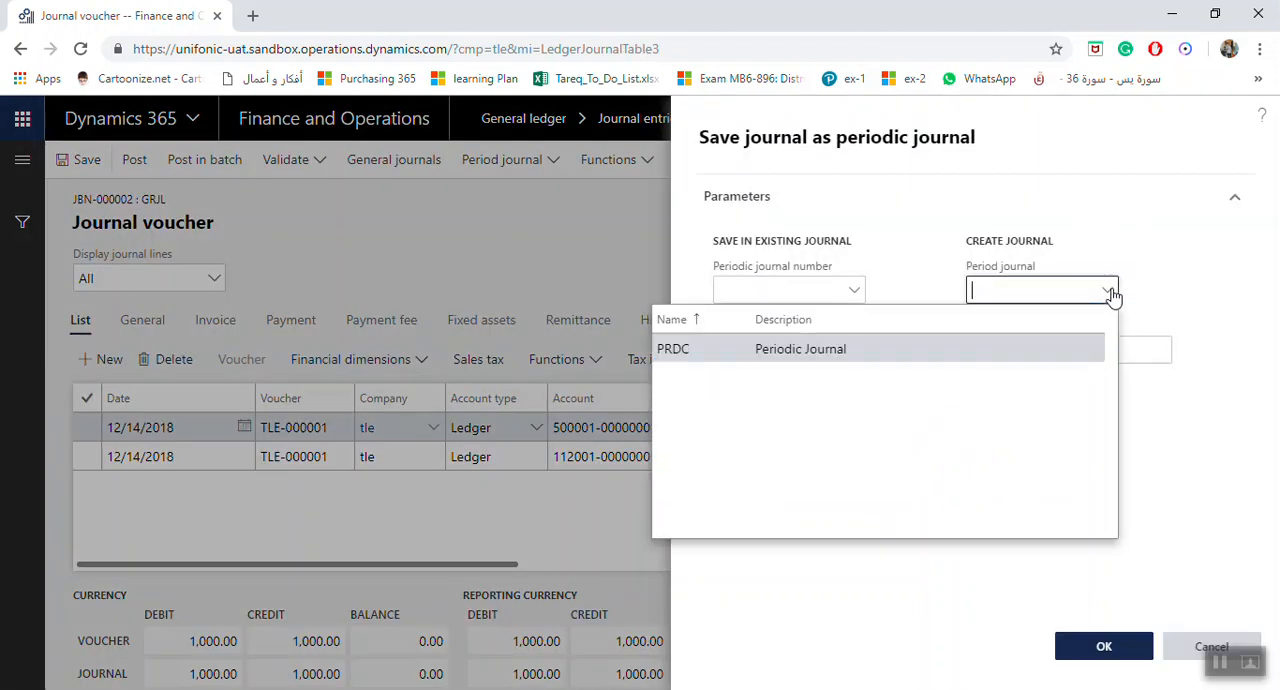
pyautogui.click(711, 354)
pyautogui.click(1100, 351)
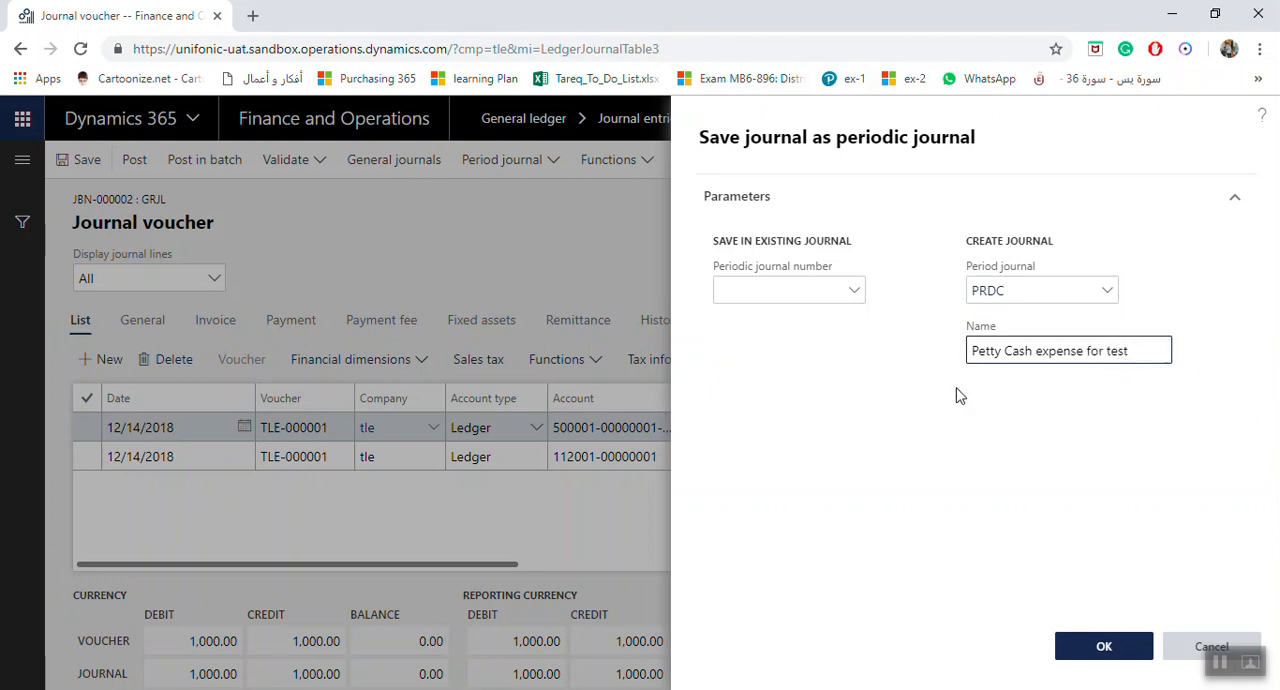
pyautogui.click(1105, 648)
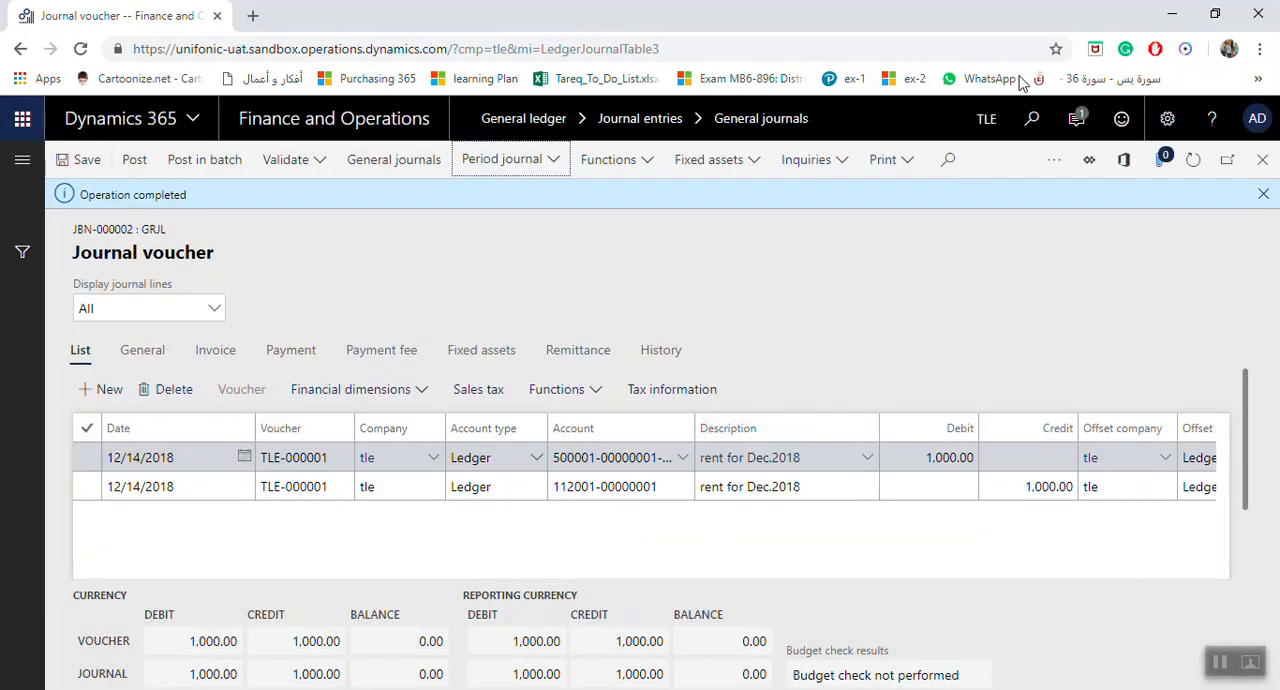
pyautogui.click(1263, 194)
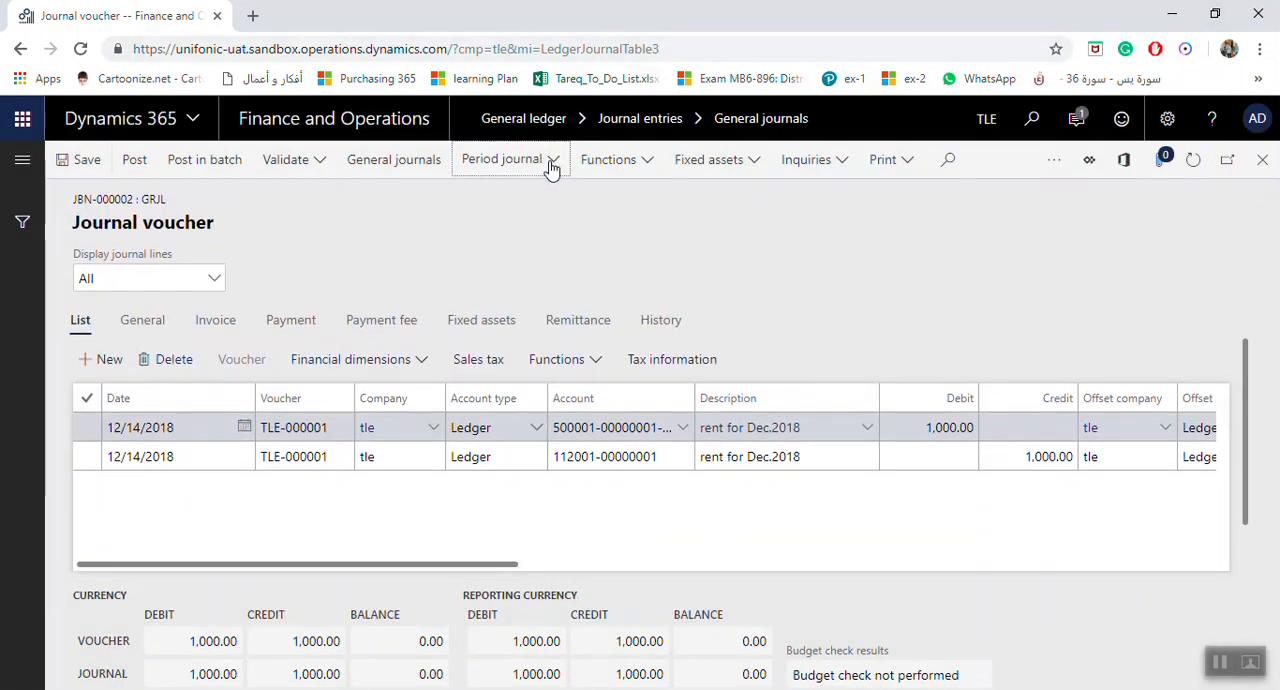
# Reopen the save-as-periodic-journal options, examine the existing periodic journal numbers and the create journal fields, and cancel
pyautogui.click(505, 160)
pyautogui.click(505, 224)
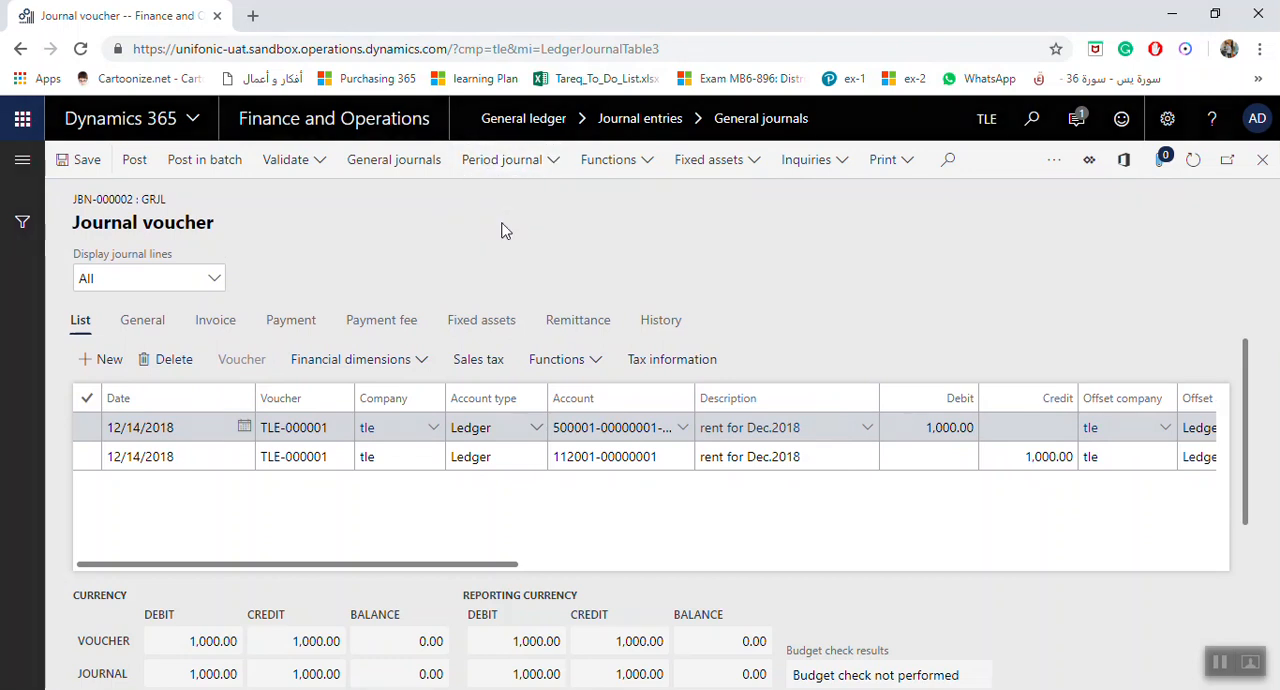
pyautogui.click(1107, 292)
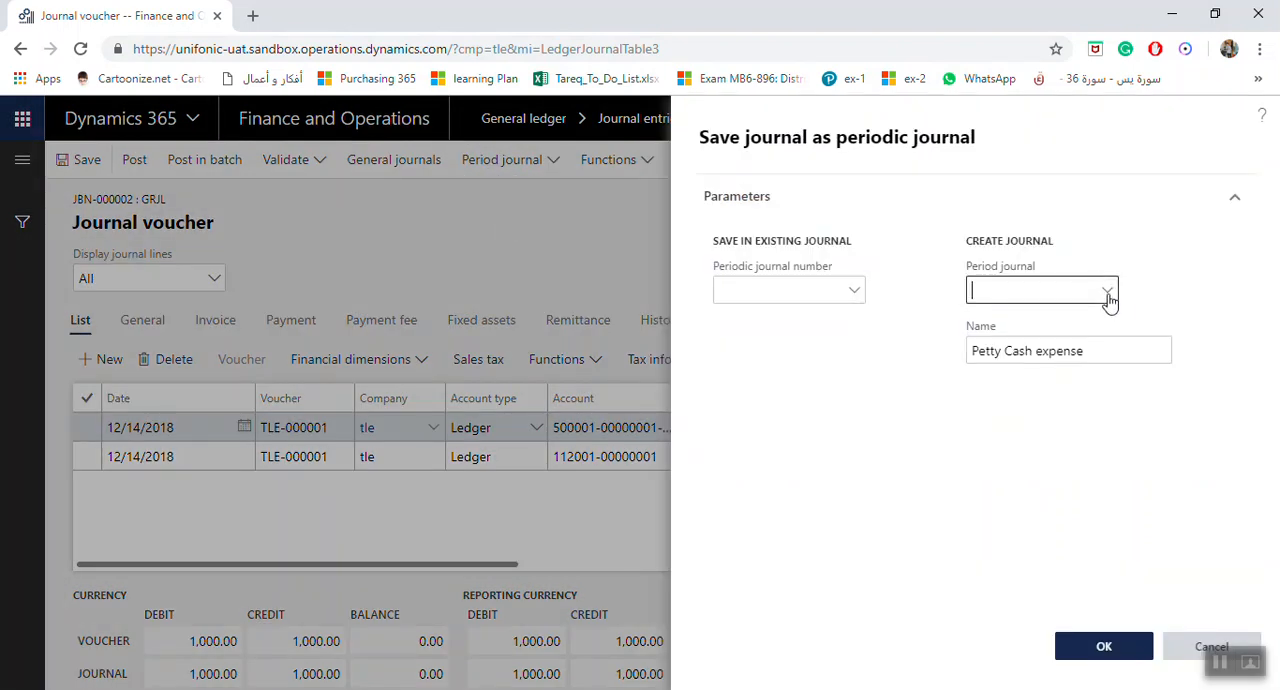
pyautogui.click(811, 349)
pyautogui.click(1109, 352)
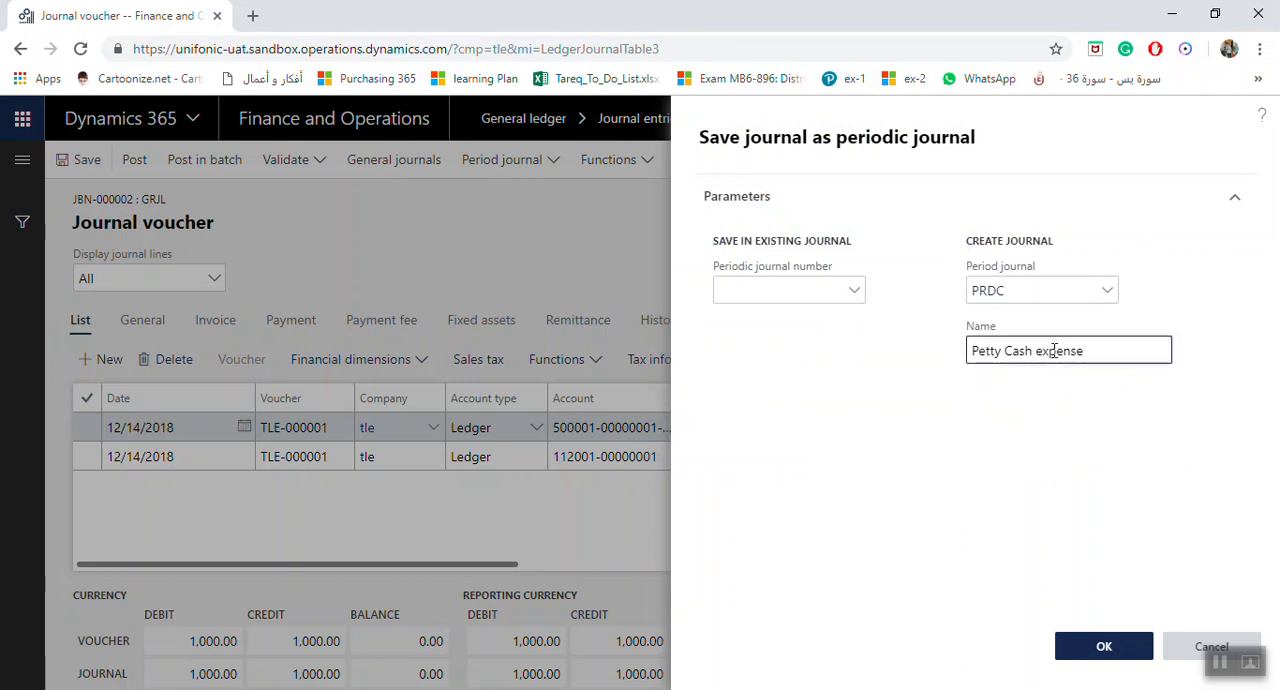
pyautogui.click(855, 292)
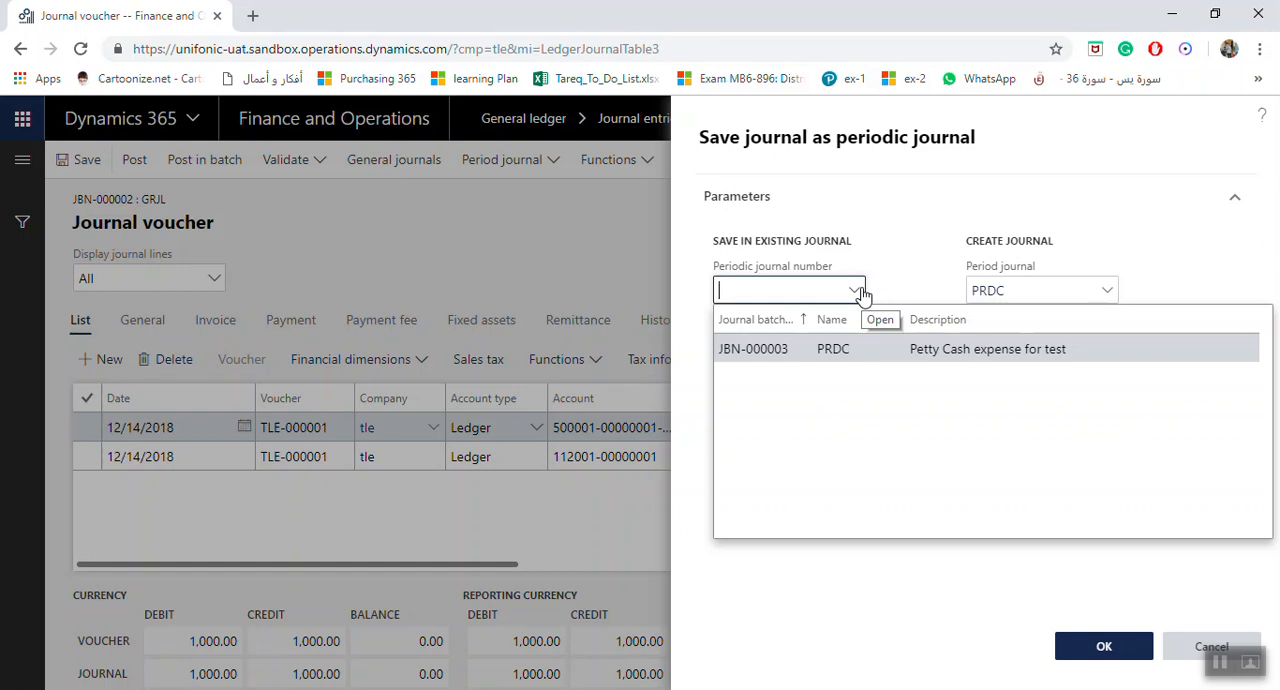
pyautogui.click(932, 245)
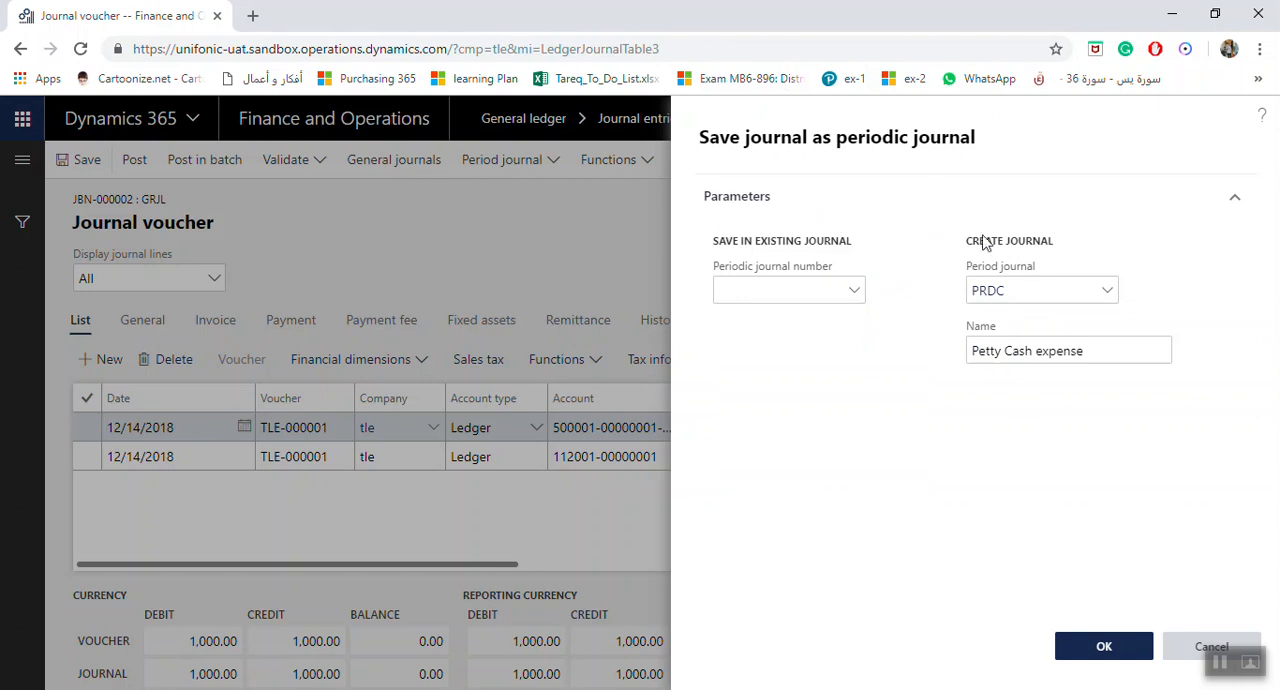
pyautogui.click(1107, 291)
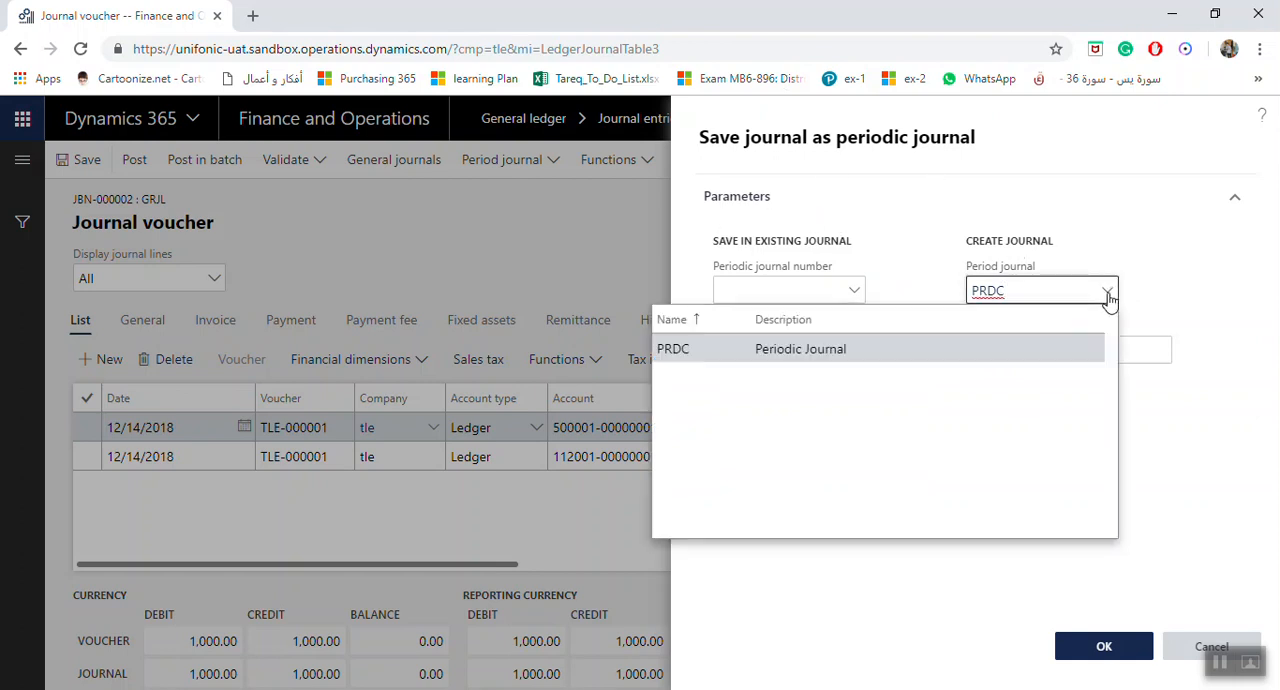
pyautogui.click(1107, 291)
pyautogui.click(1110, 351)
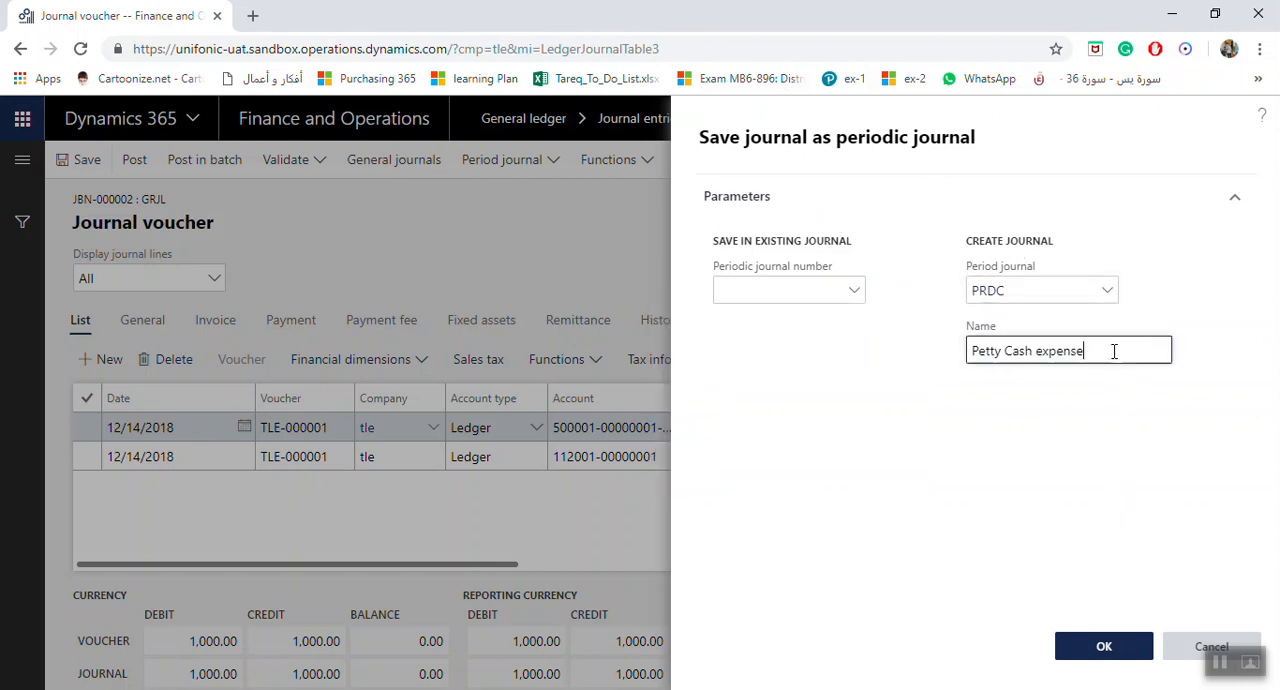
pyautogui.click(1148, 640)
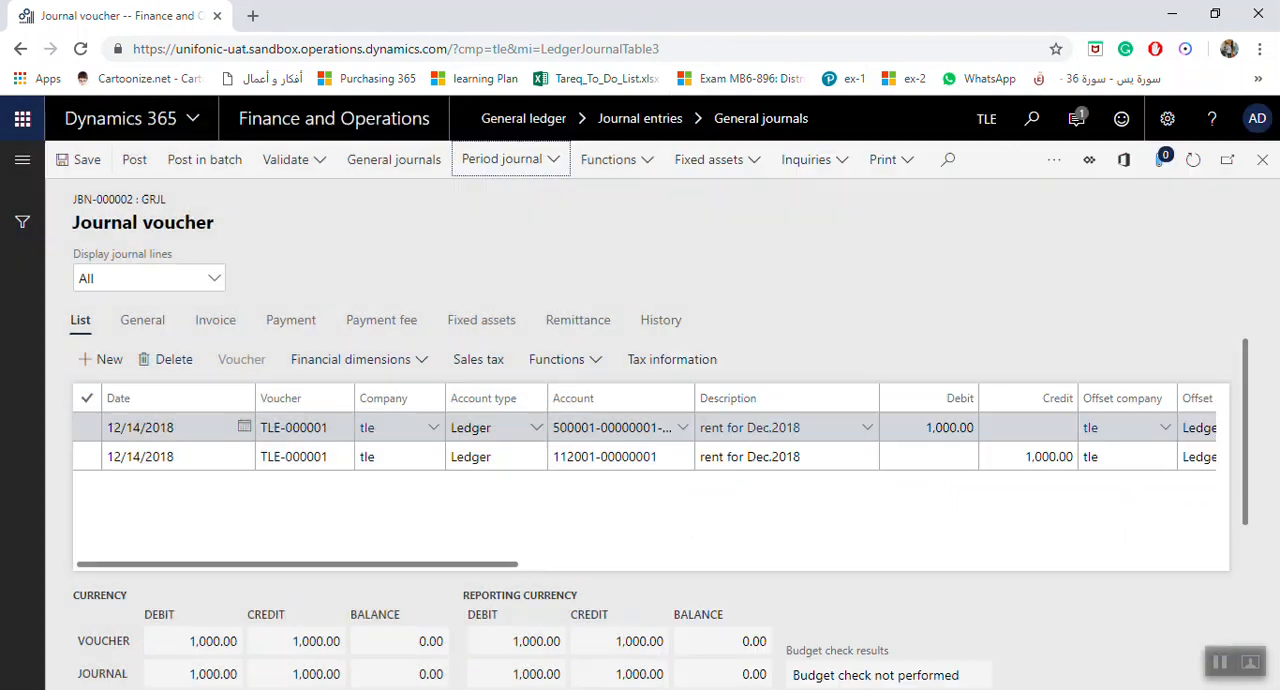
# Return to the general journals and create a GRJL journal with the description General Journal- petty cash expenses January
pyautogui.click(1259, 164)
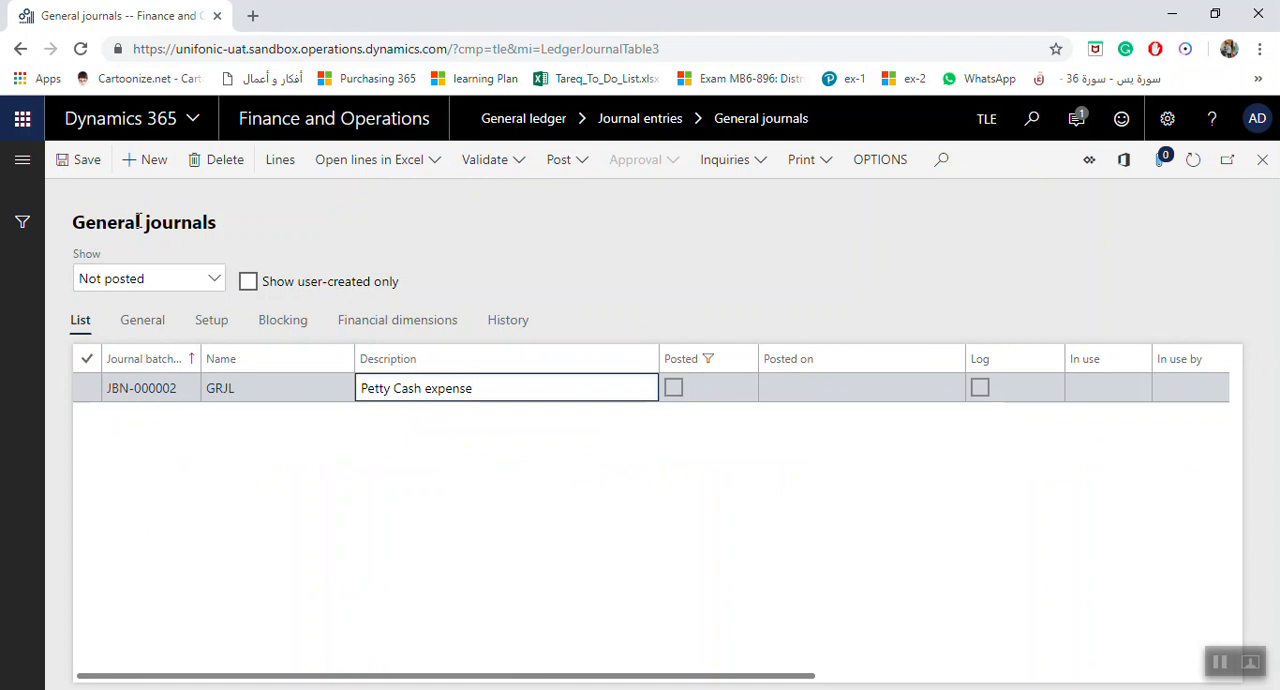
pyautogui.click(167, 170)
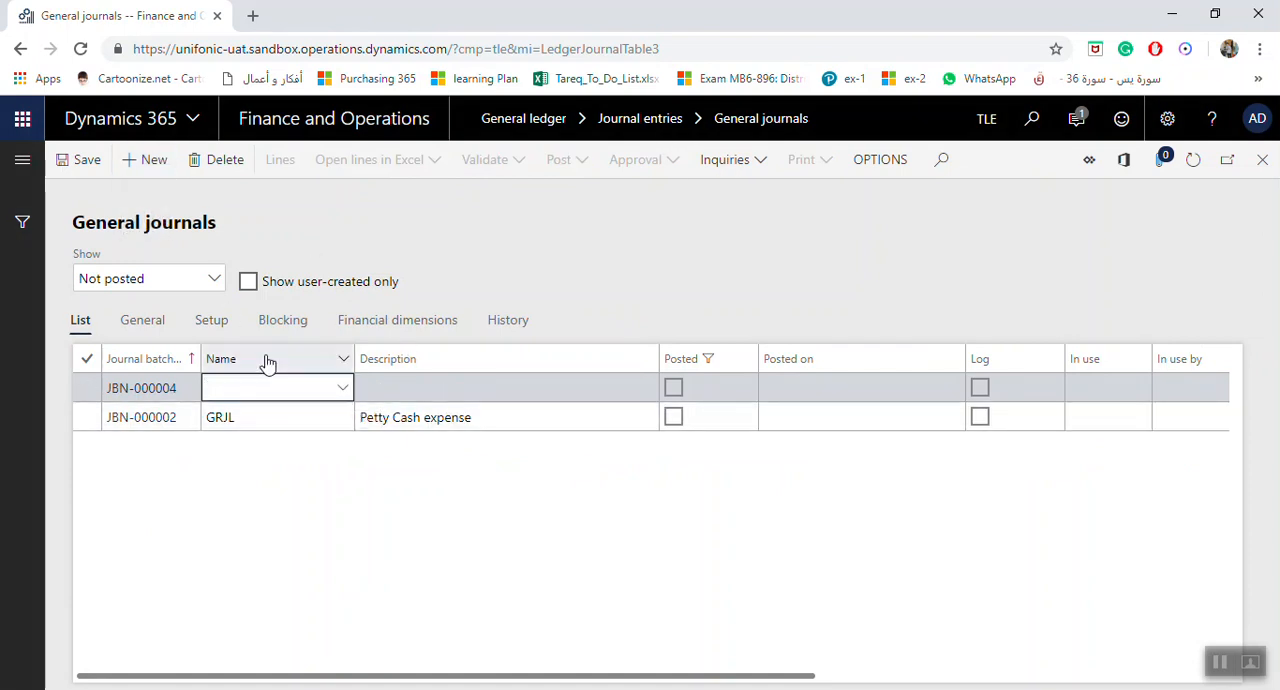
pyautogui.click(341, 389)
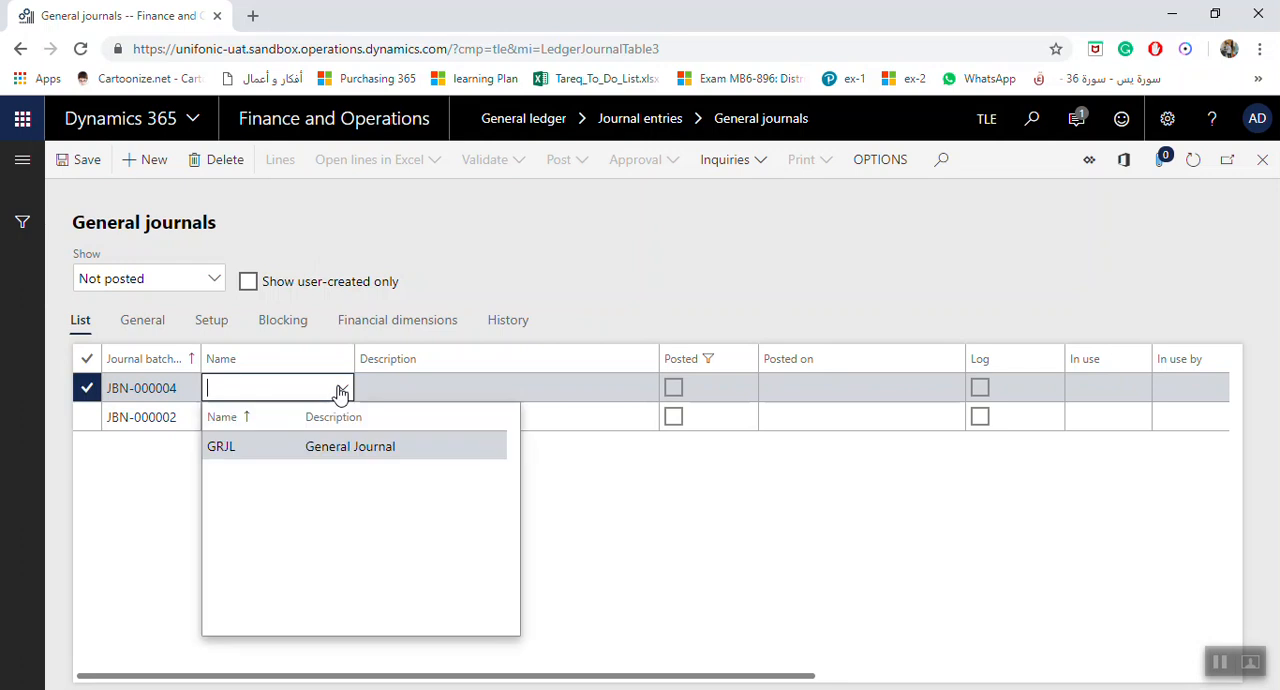
pyautogui.click(249, 447)
pyautogui.click(474, 393)
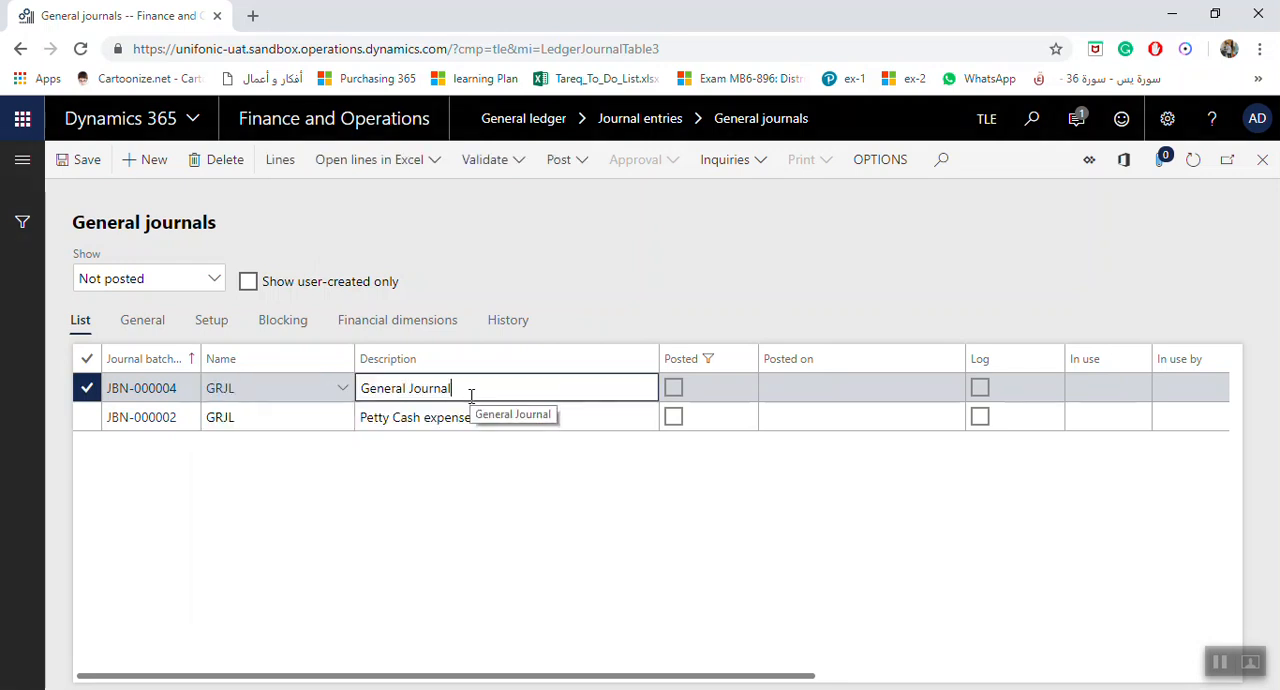
pyautogui.write('- petty cash expenses january')
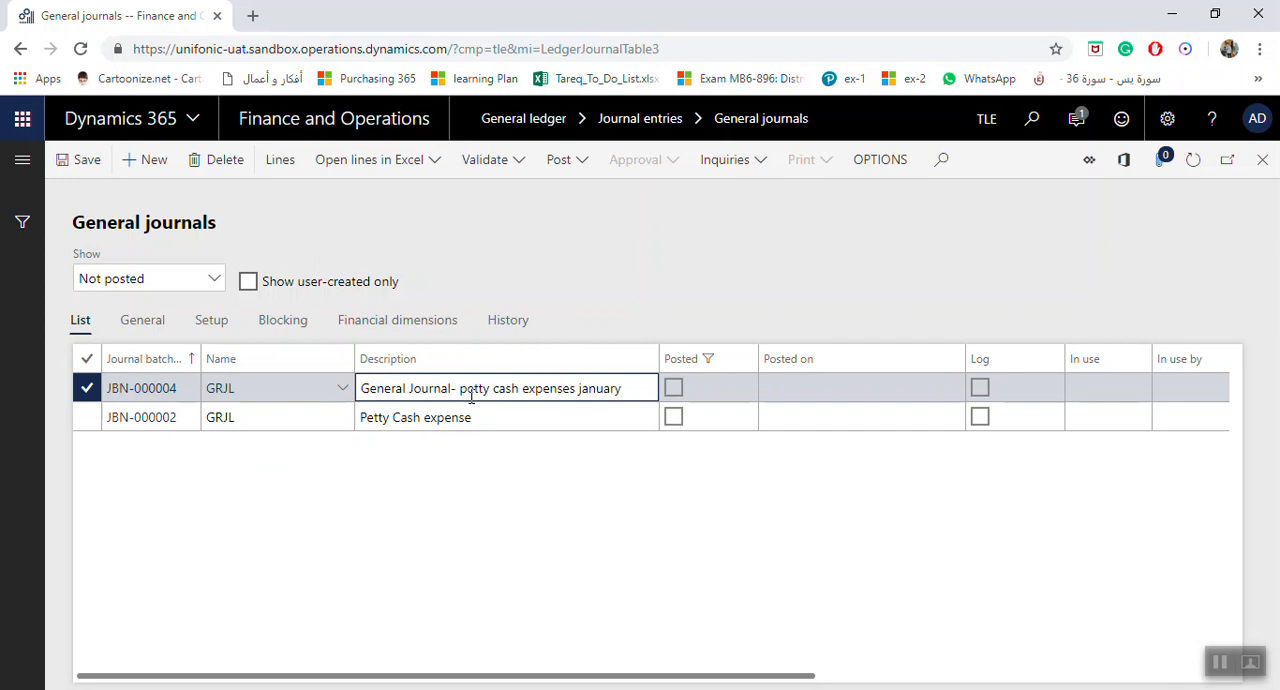
pyautogui.click(577, 388)
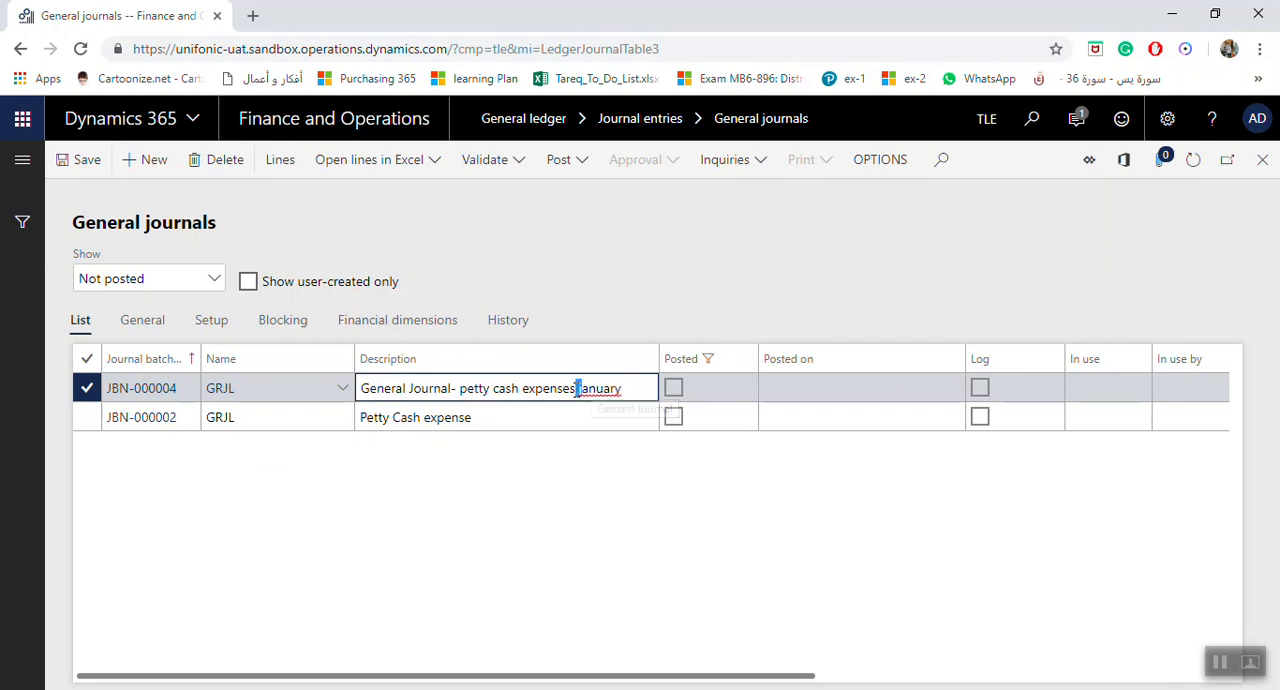
pyautogui.press('Delete')
pyautogui.write('J')
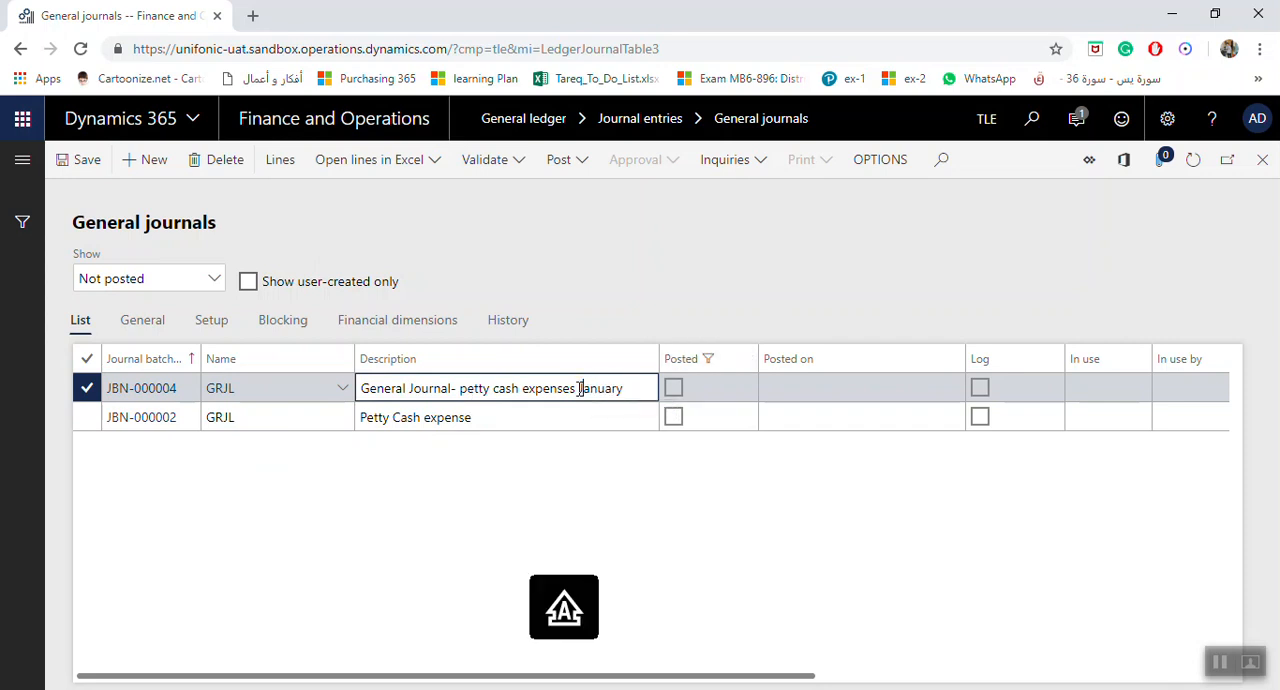
# Open the new journal's lines and start retrieving a periodic journal with both the to date and from date set to 12/18/2018
pyautogui.click(292, 167)
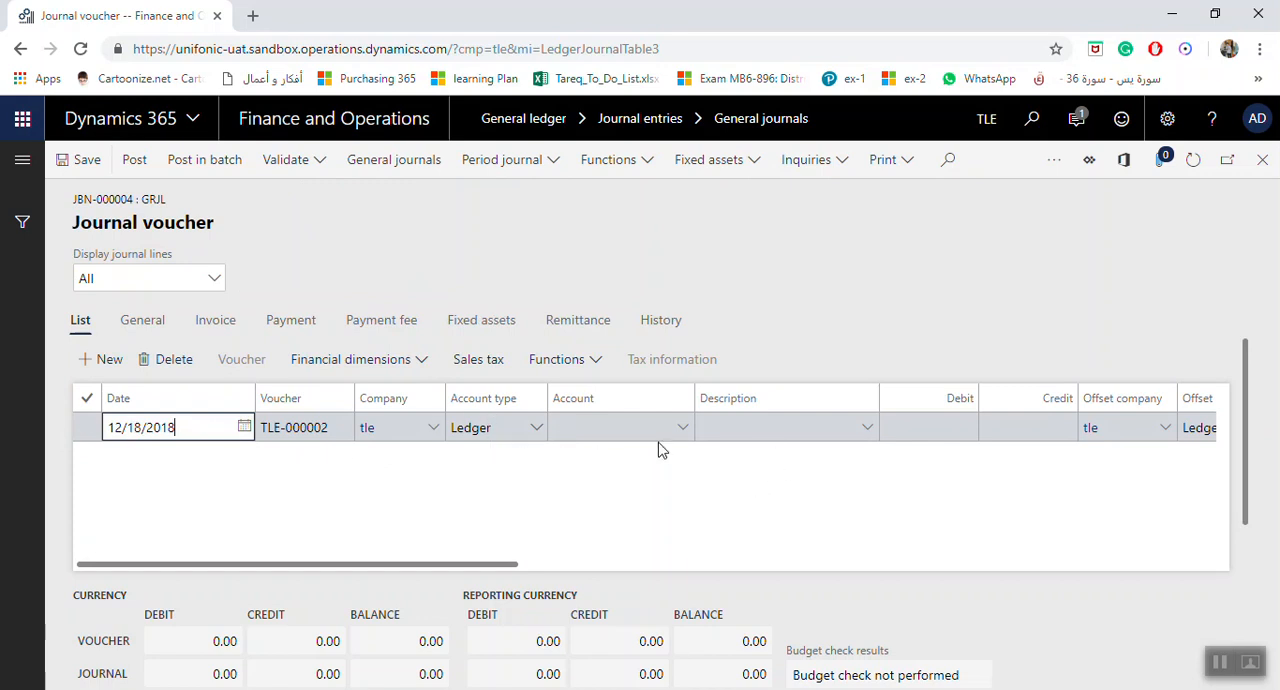
pyautogui.click(555, 170)
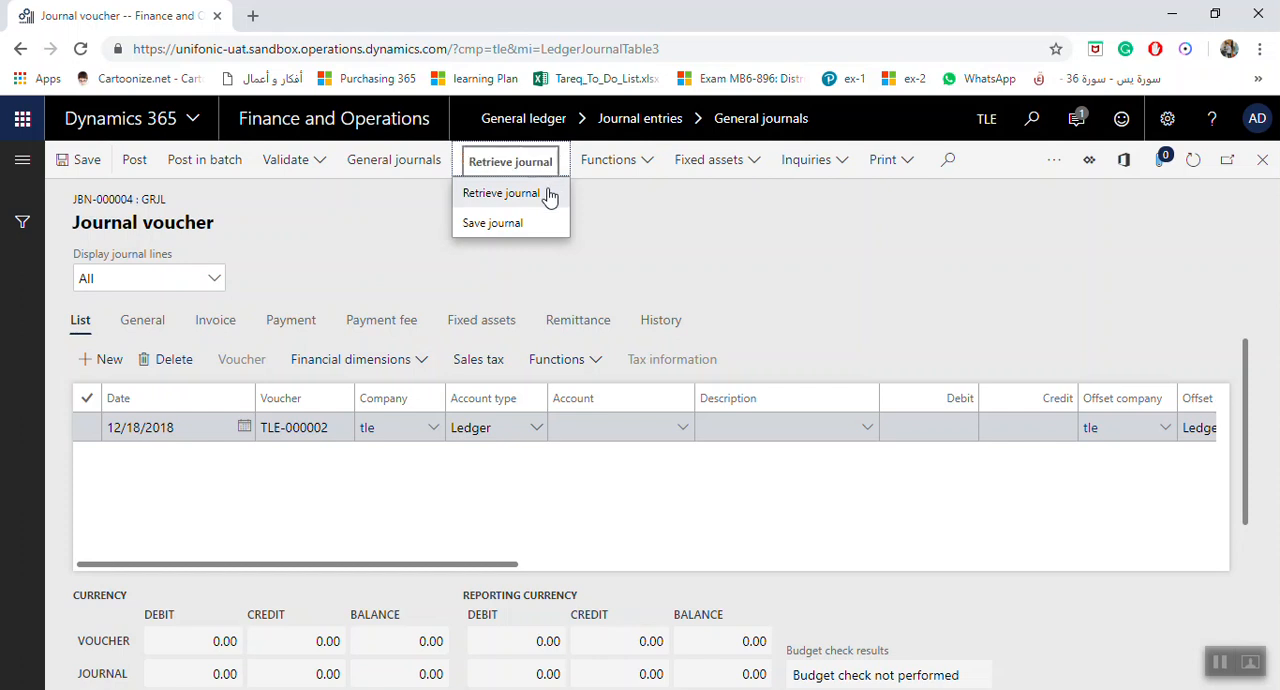
pyautogui.click(546, 196)
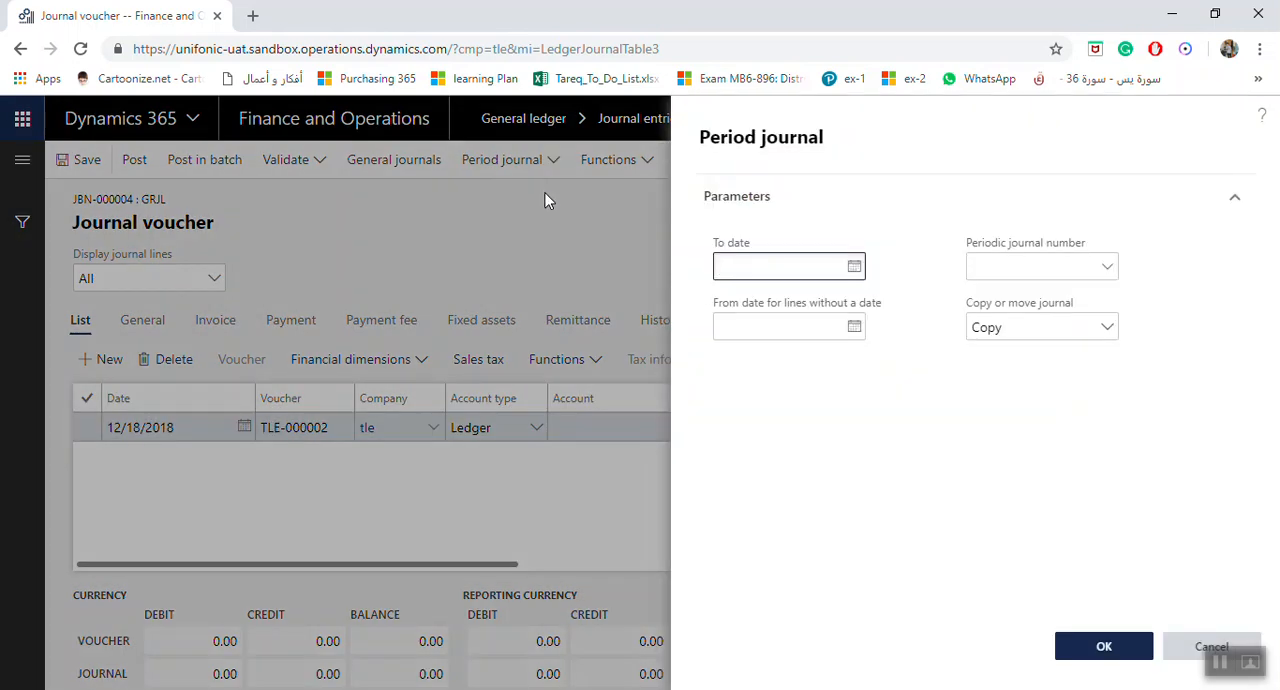
pyautogui.click(854, 266)
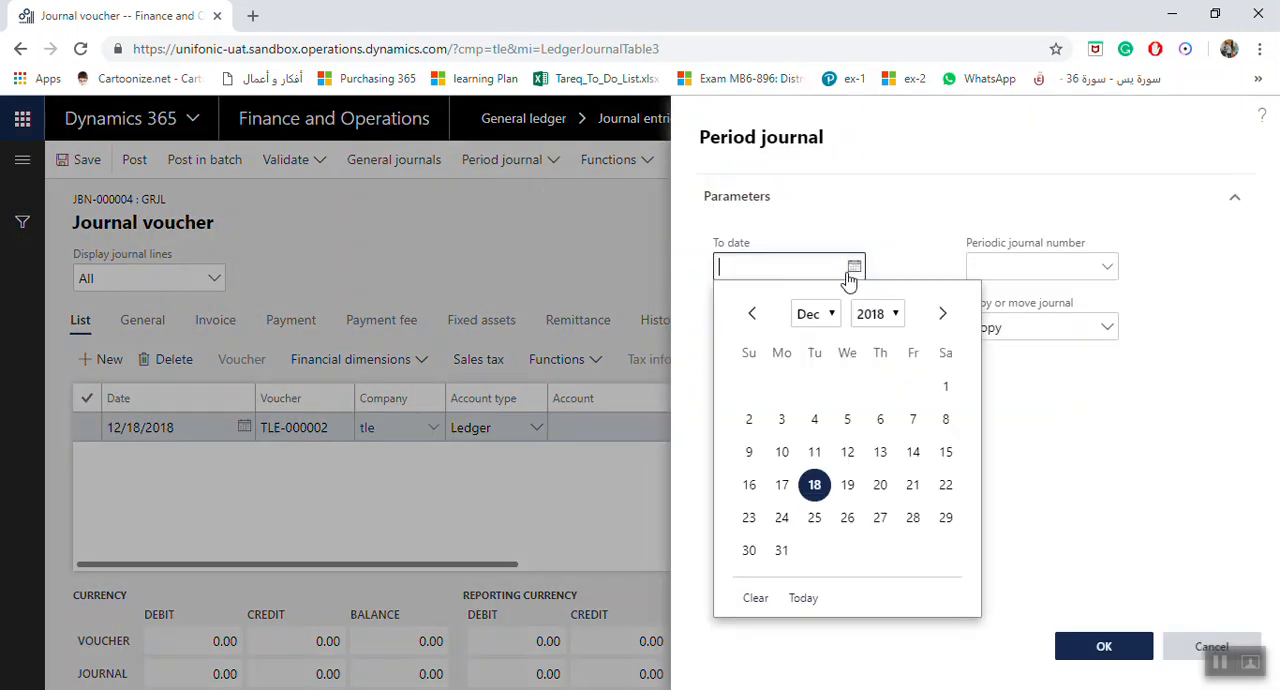
pyautogui.click(803, 598)
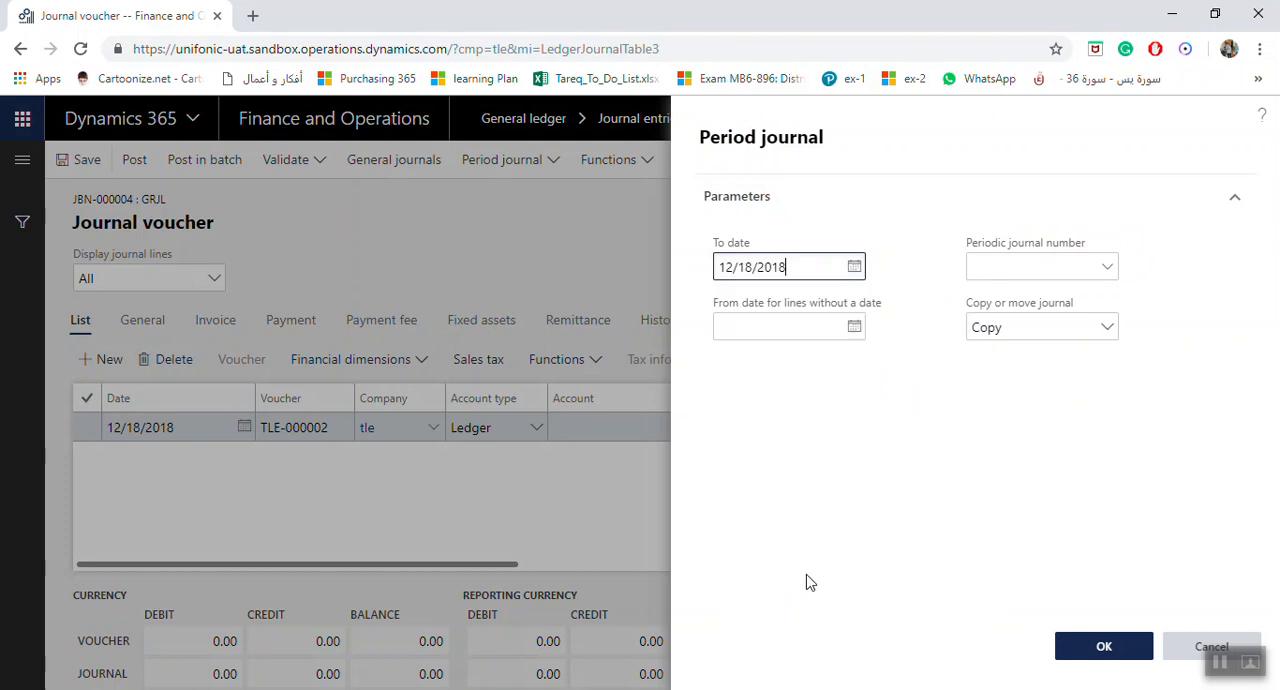
pyautogui.click(854, 327)
pyautogui.click(812, 660)
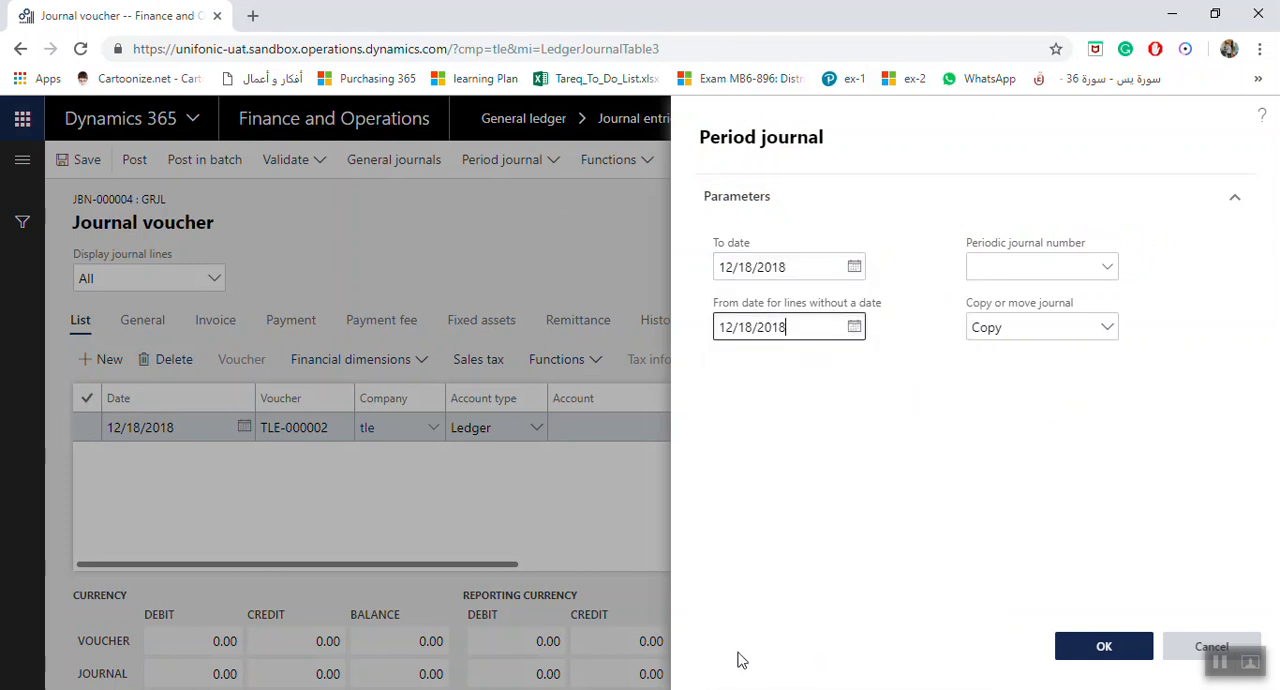
# Retrieve the periodic journal JBN-000003 into the voucher lines using the Copy option
pyautogui.click(1108, 268)
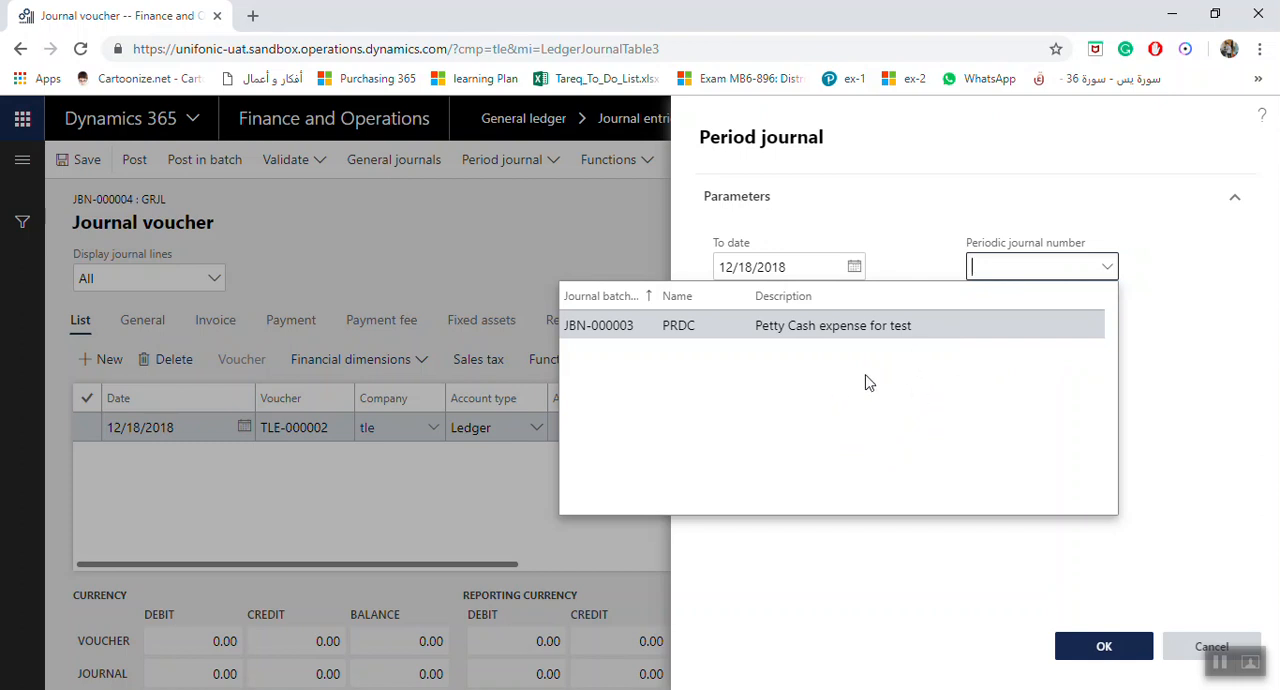
pyautogui.click(828, 325)
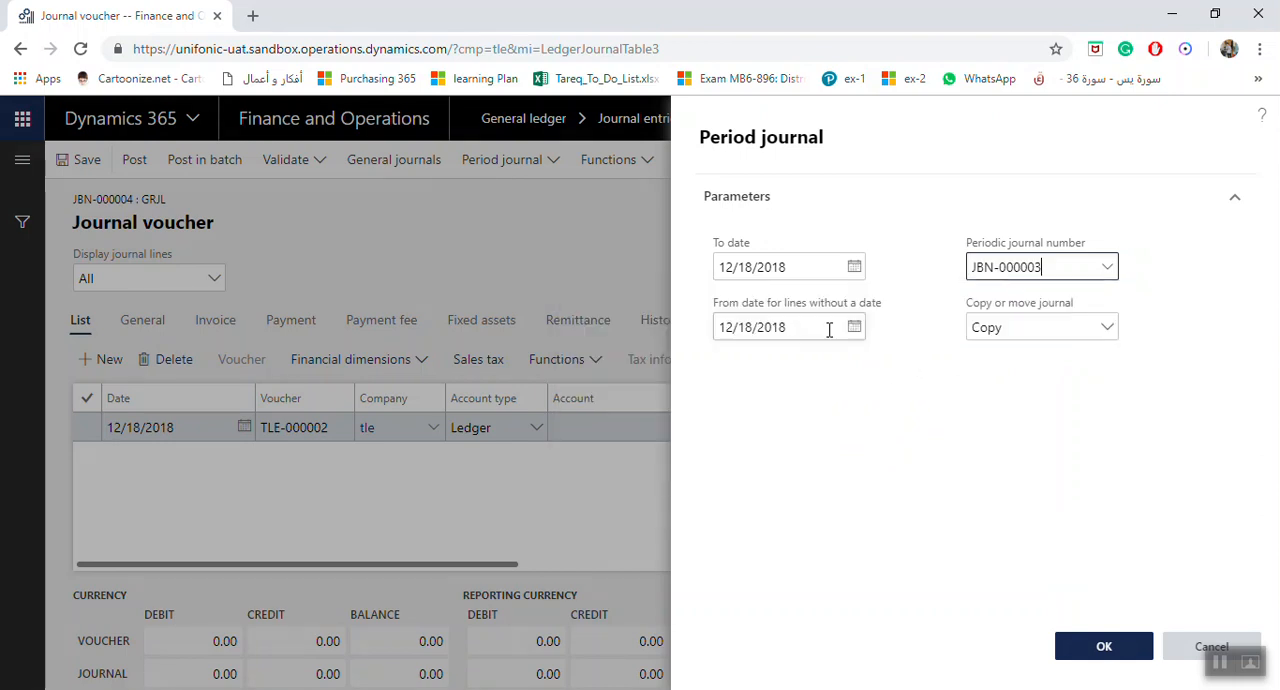
pyautogui.click(1108, 334)
pyautogui.click(1110, 338)
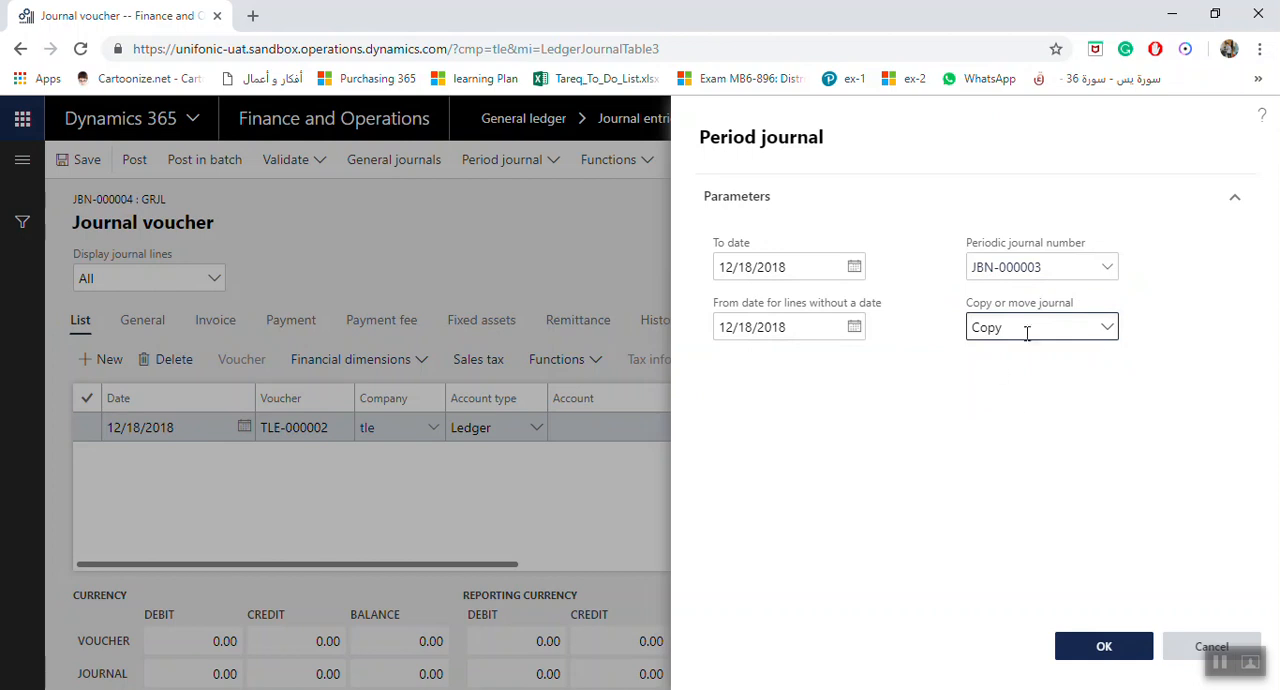
pyautogui.click(1113, 651)
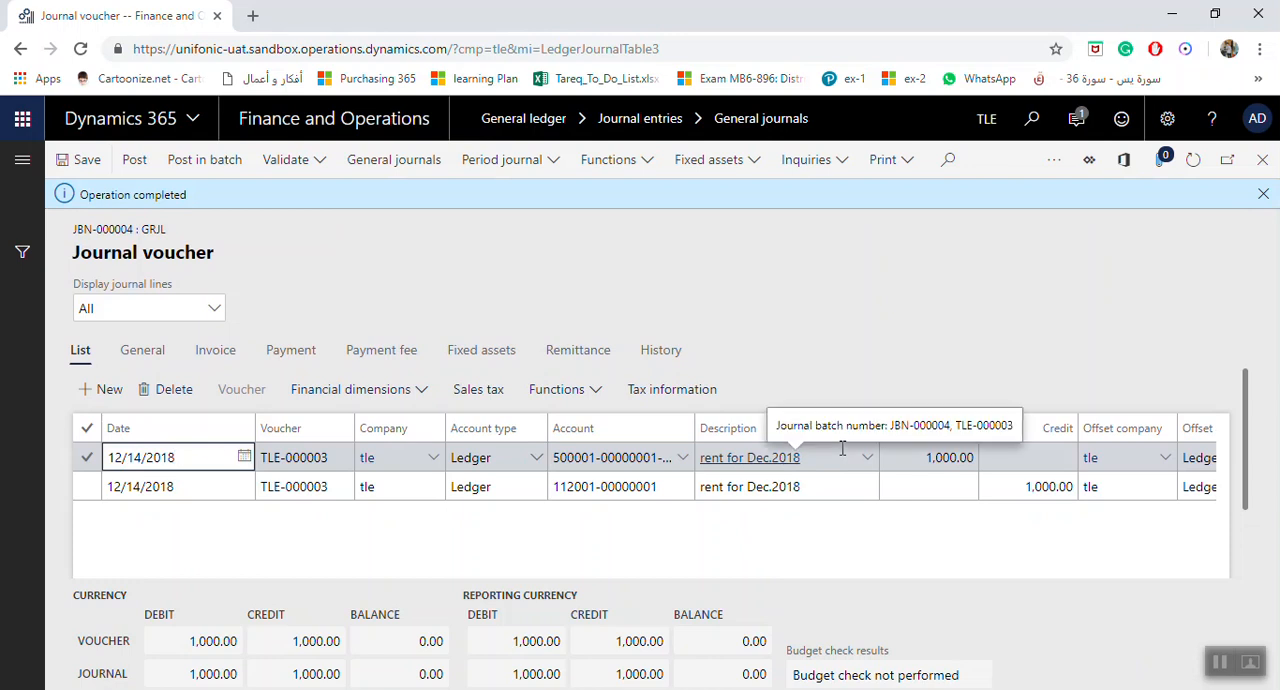
# Change the date of the retrieved rent voucher lines to 12/30/2018
pyautogui.click(244, 457)
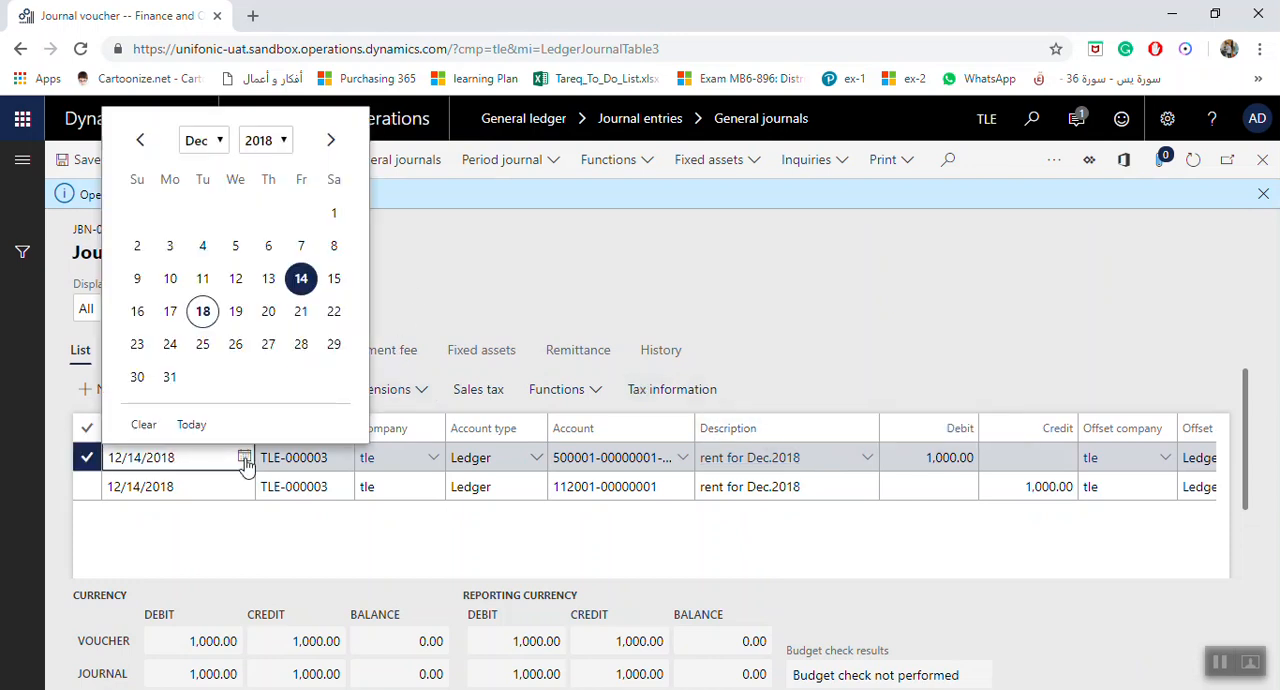
pyautogui.click(137, 376)
pyautogui.click(216, 487)
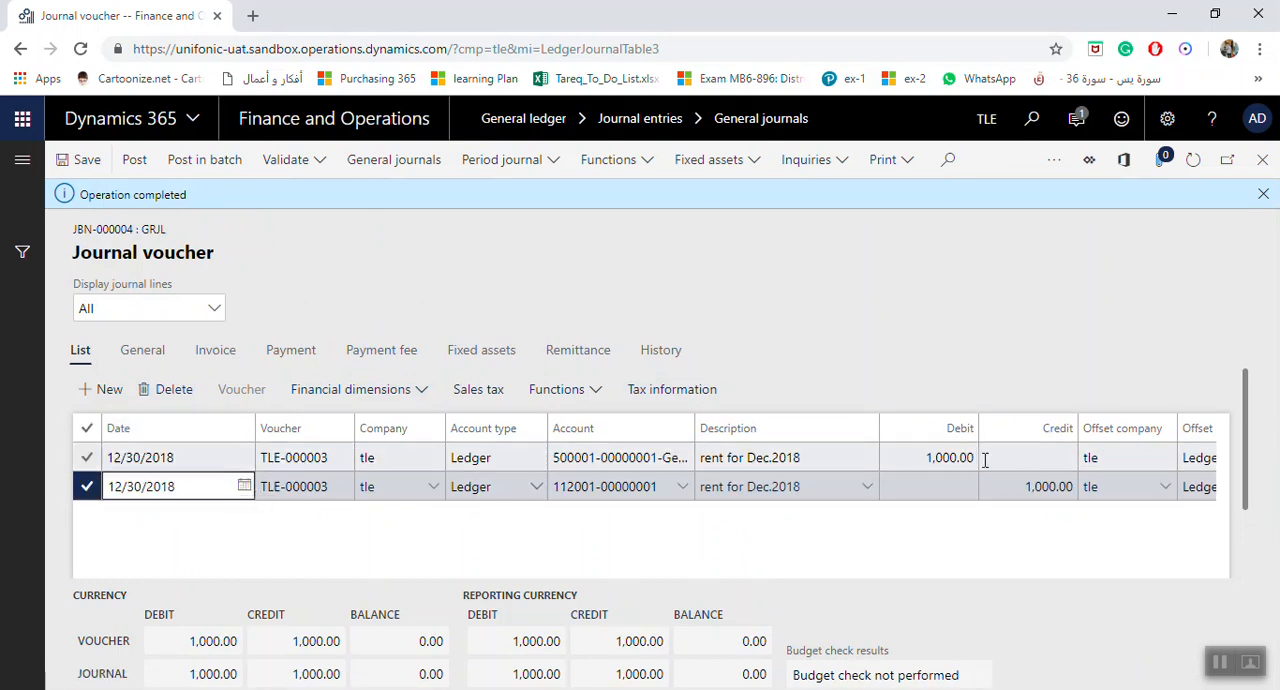
# Set the debit on the first rent line and the credit on the second line to 1,050 each
pyautogui.click(950, 459)
pyautogui.write('1,05')
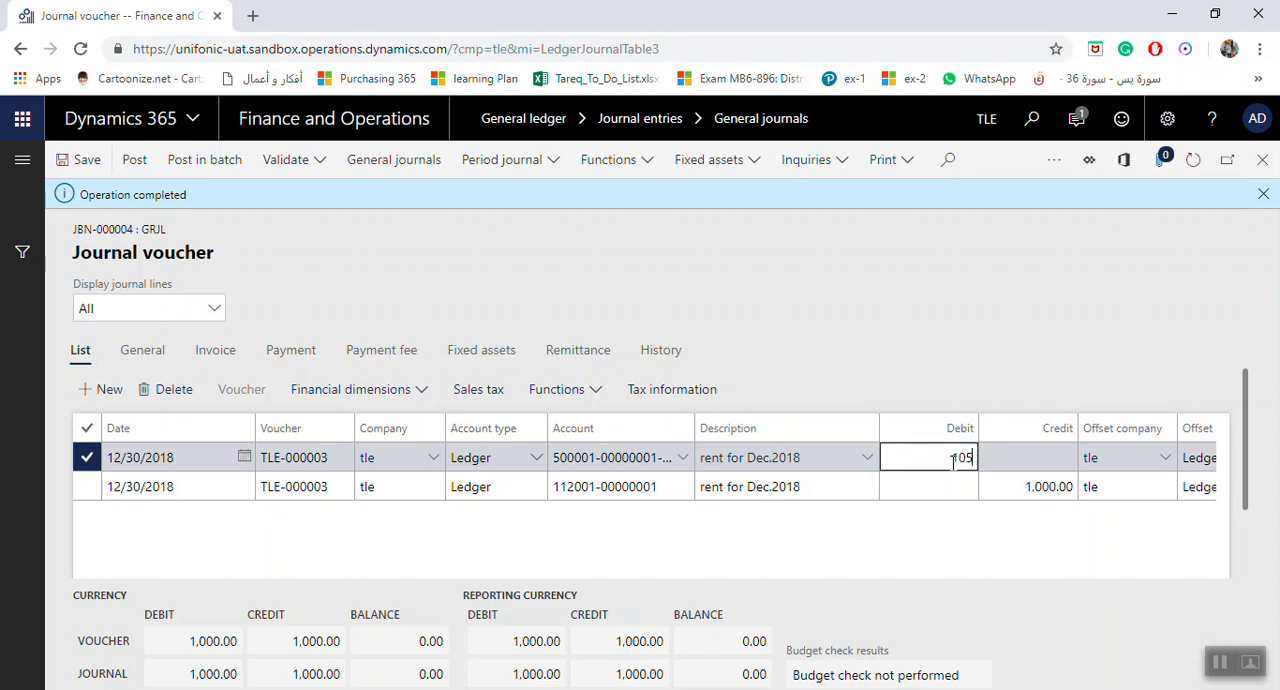
pyautogui.write('0')
pyautogui.press('Tab')
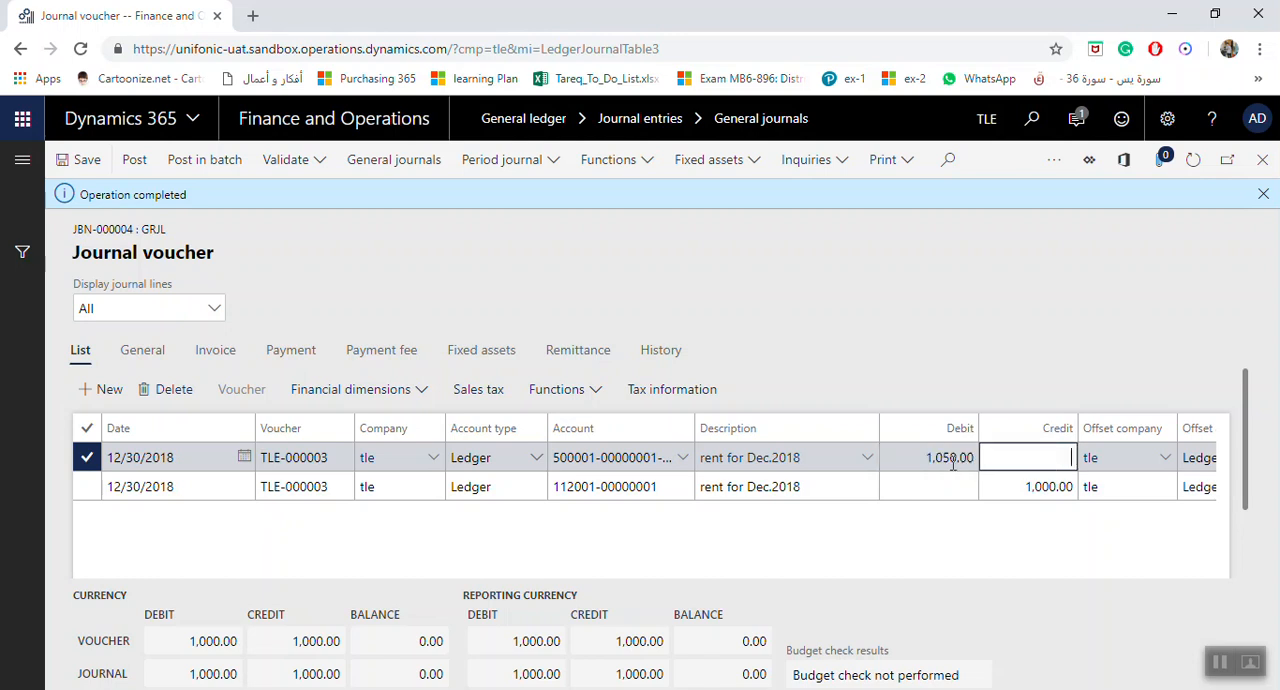
pyautogui.click(1022, 488)
pyautogui.write('1,')
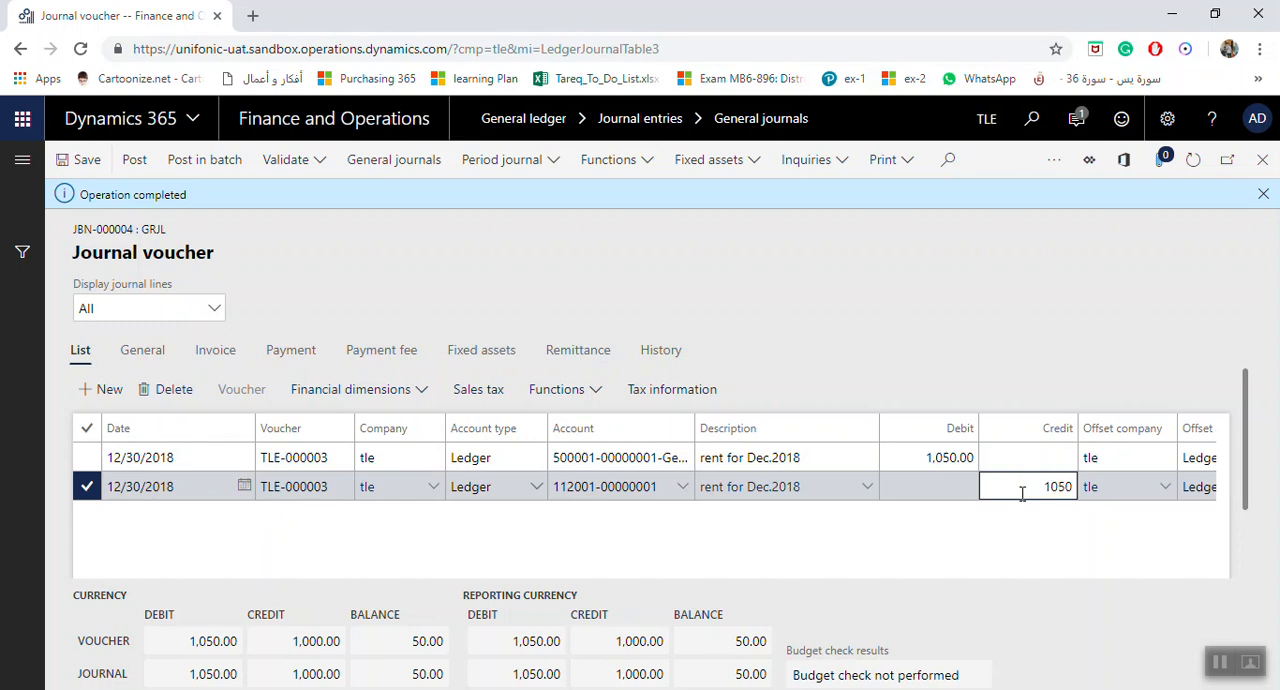
pyautogui.write('050')
pyautogui.click(970, 458)
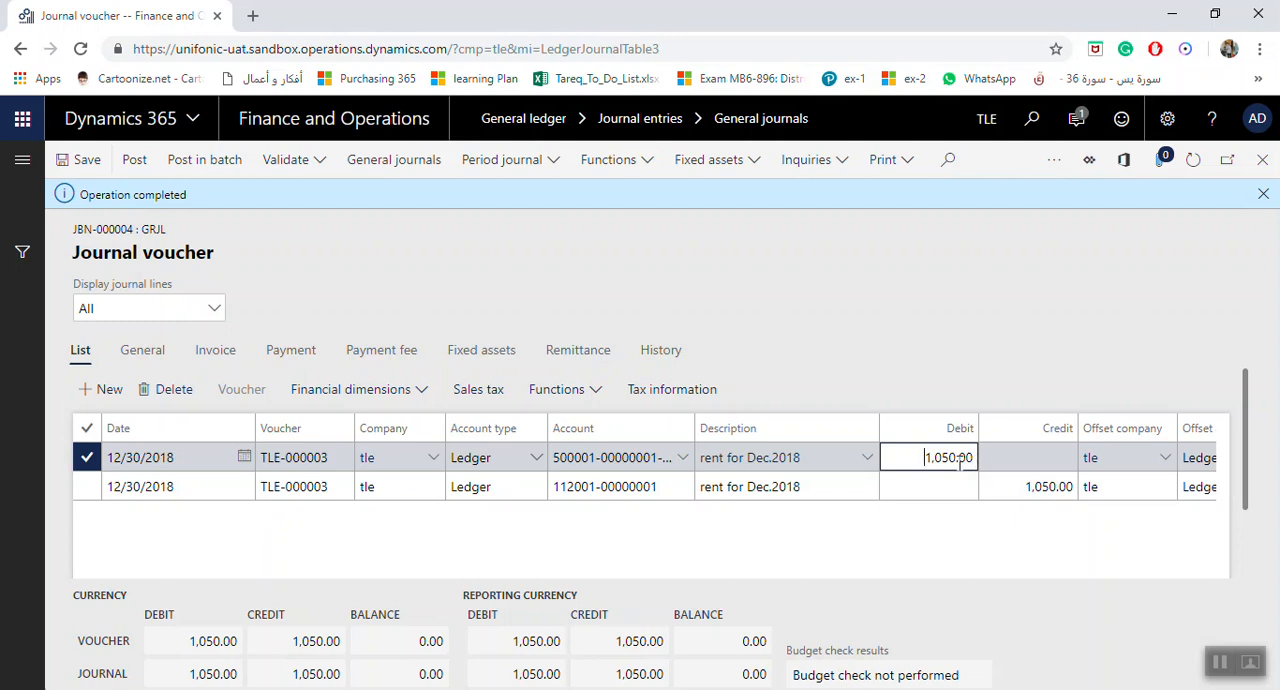
pyautogui.click(846, 458)
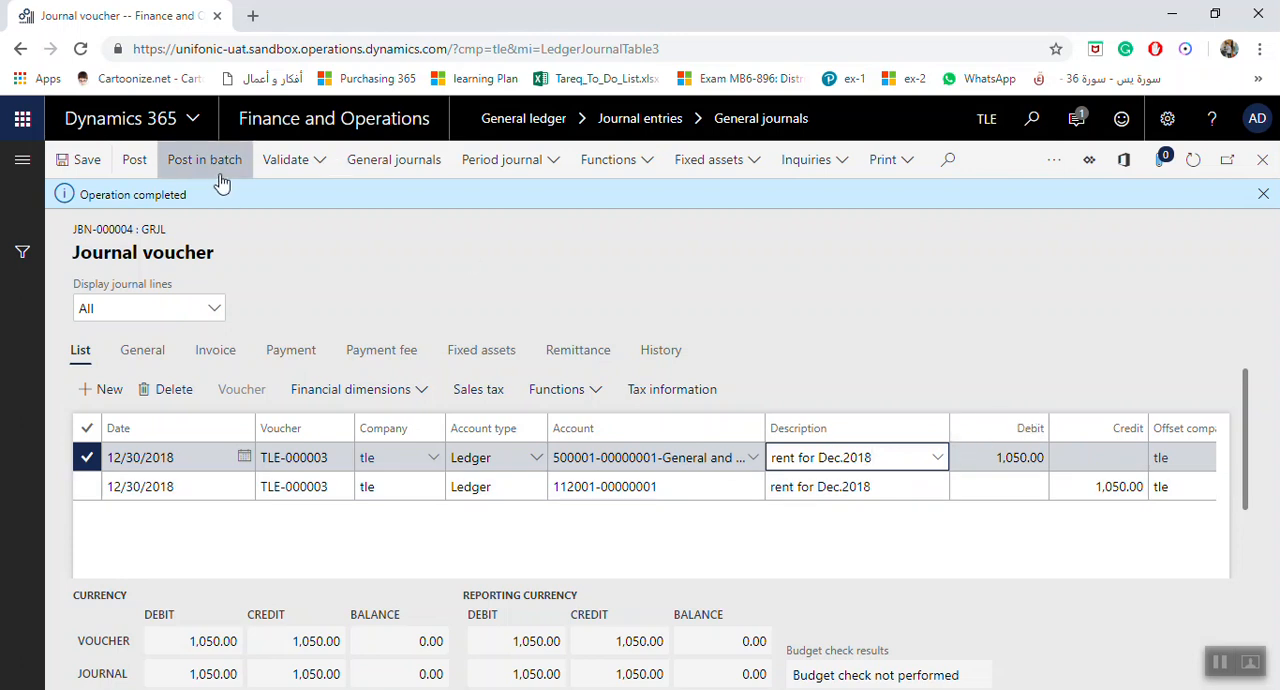
# Validate the whole journal and expand the list of resulting messages
pyautogui.click(285, 166)
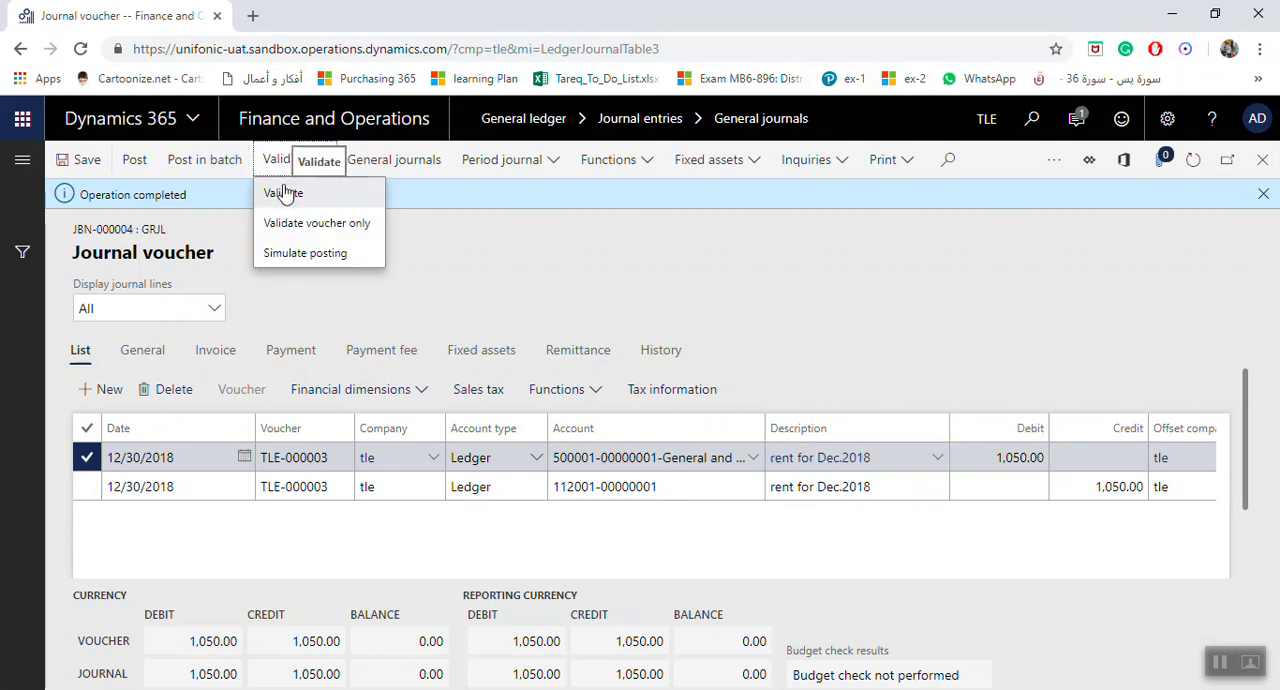
pyautogui.click(283, 193)
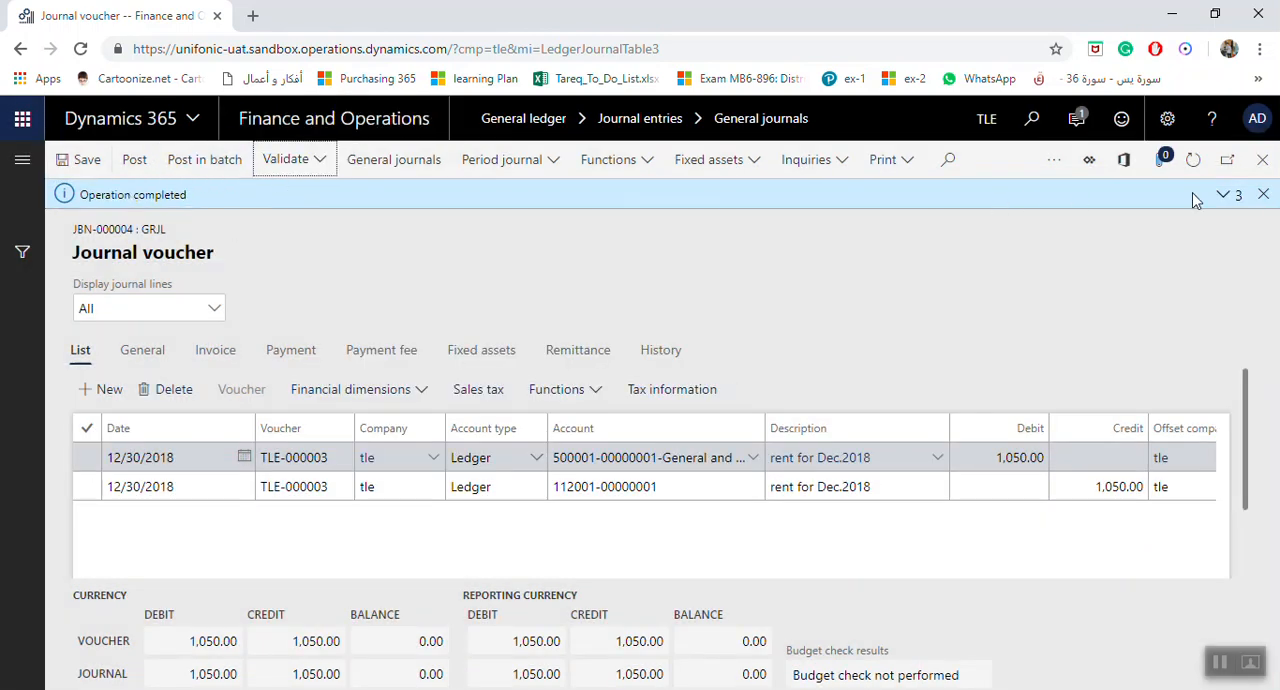
pyautogui.click(1224, 195)
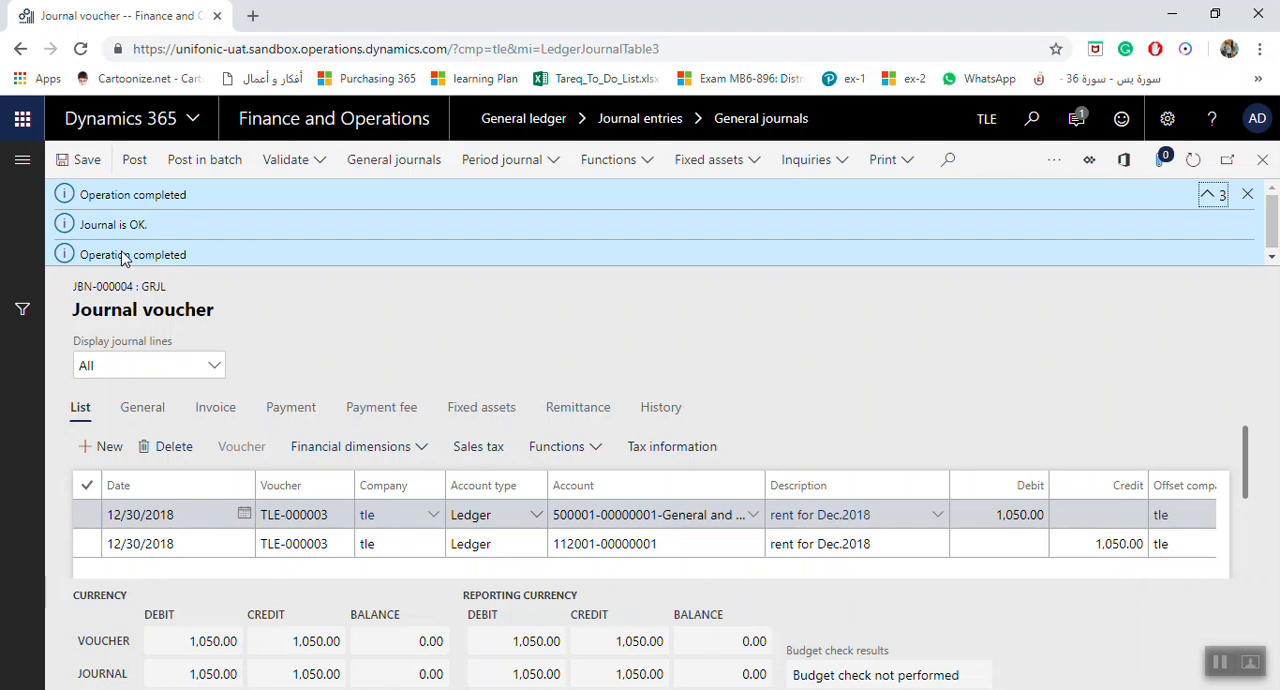